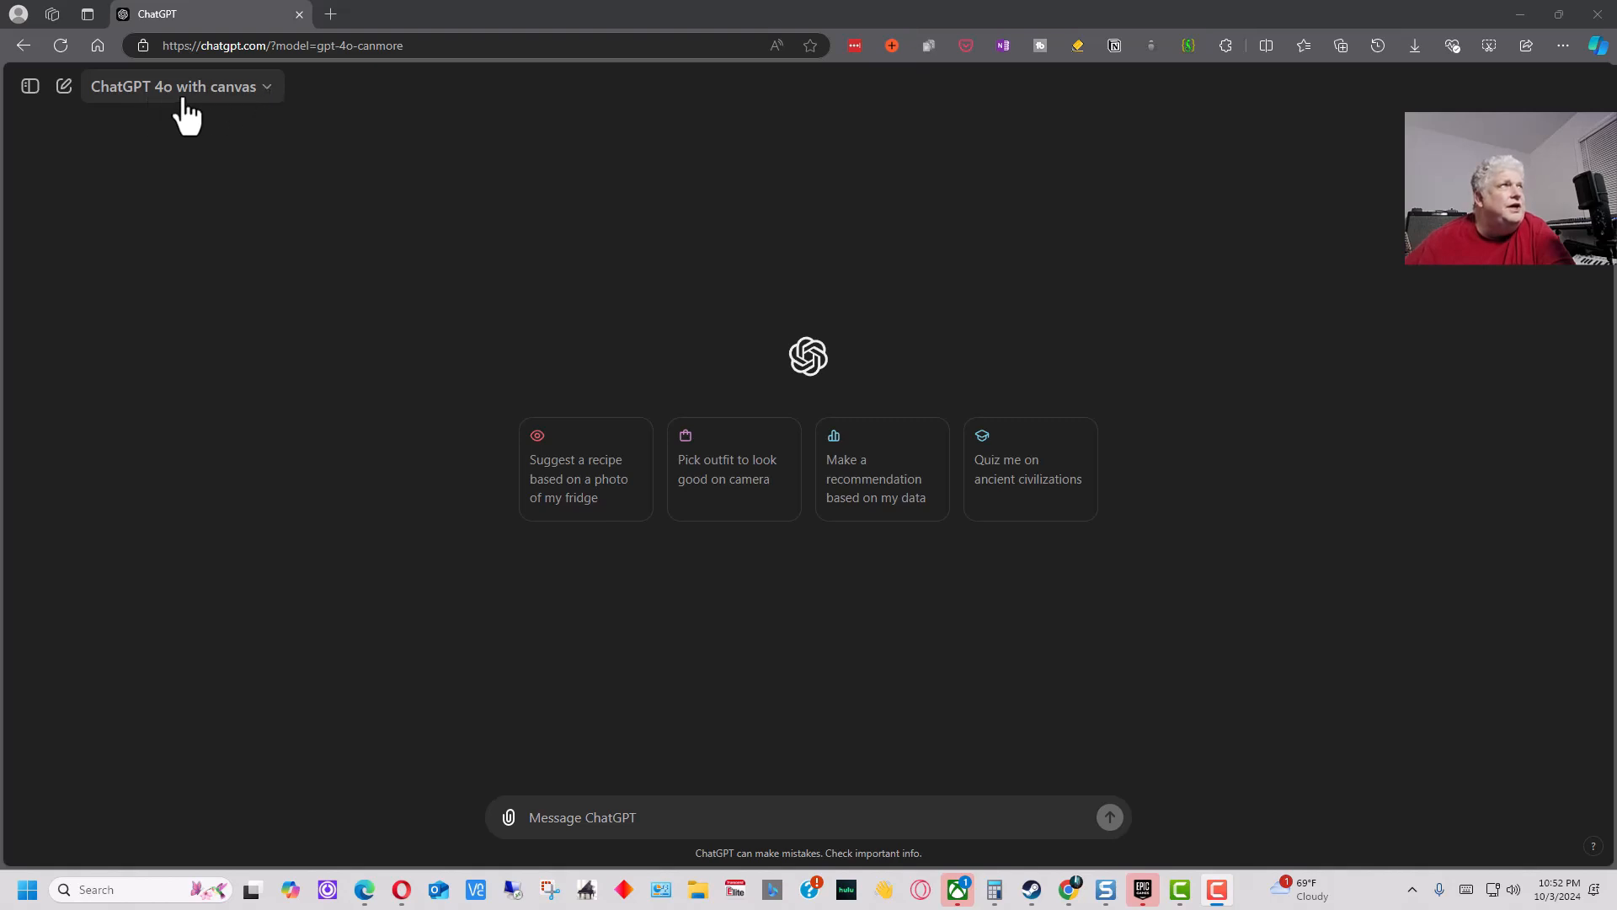
Step: Using GPT-4o with canvas, request the three bears story with all characters as people living in a small desert town in the future on another planet
click(265, 87)
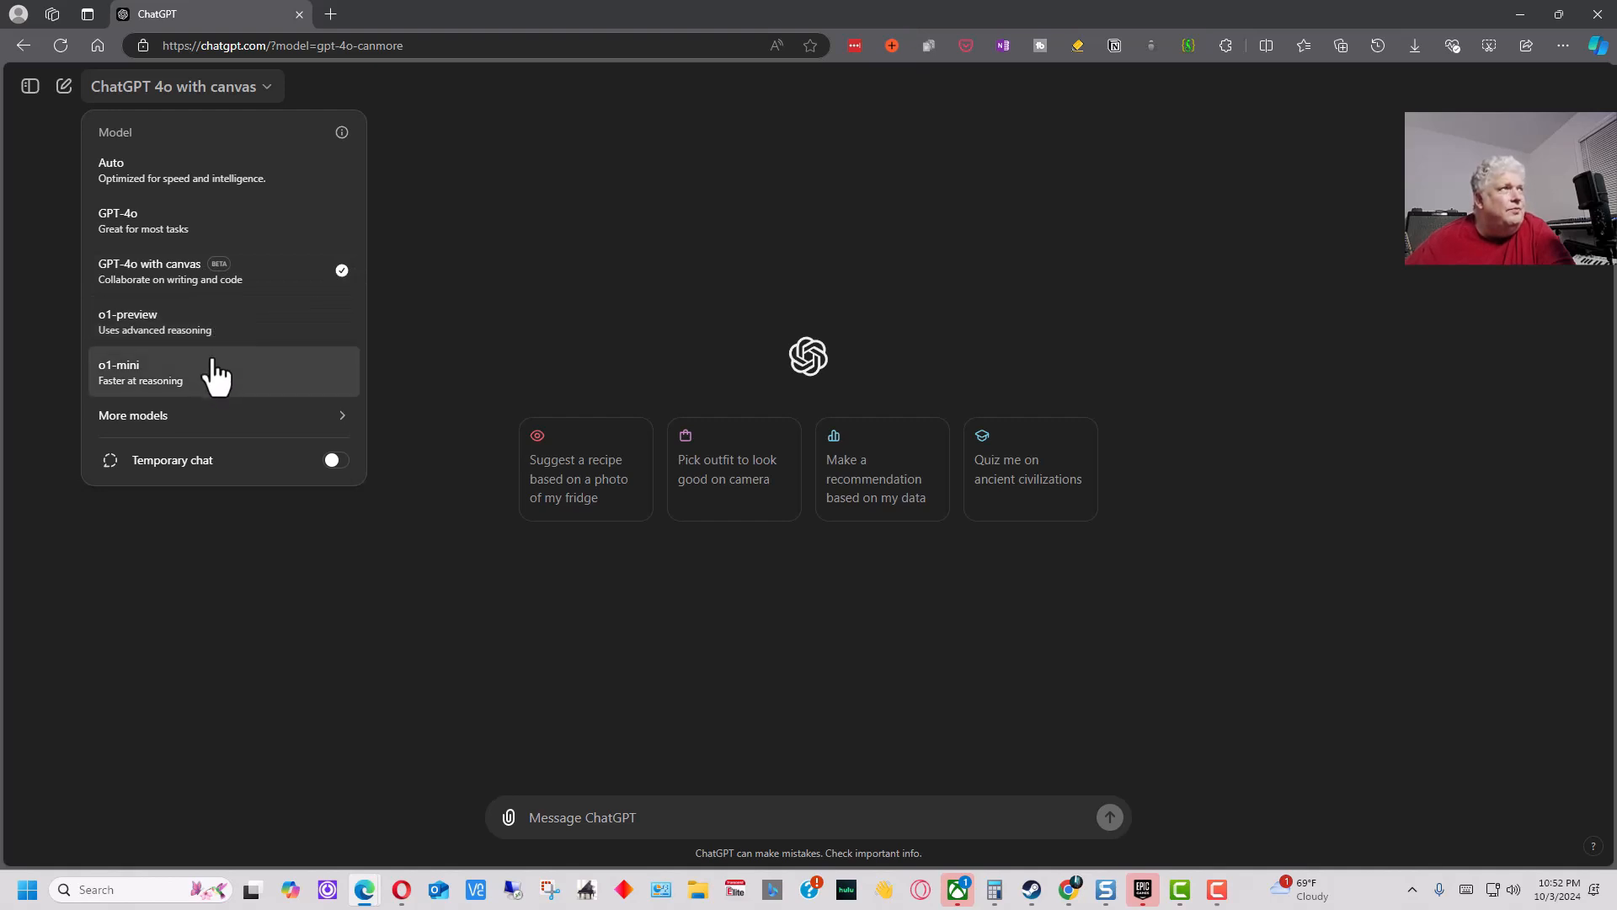
click(223, 281)
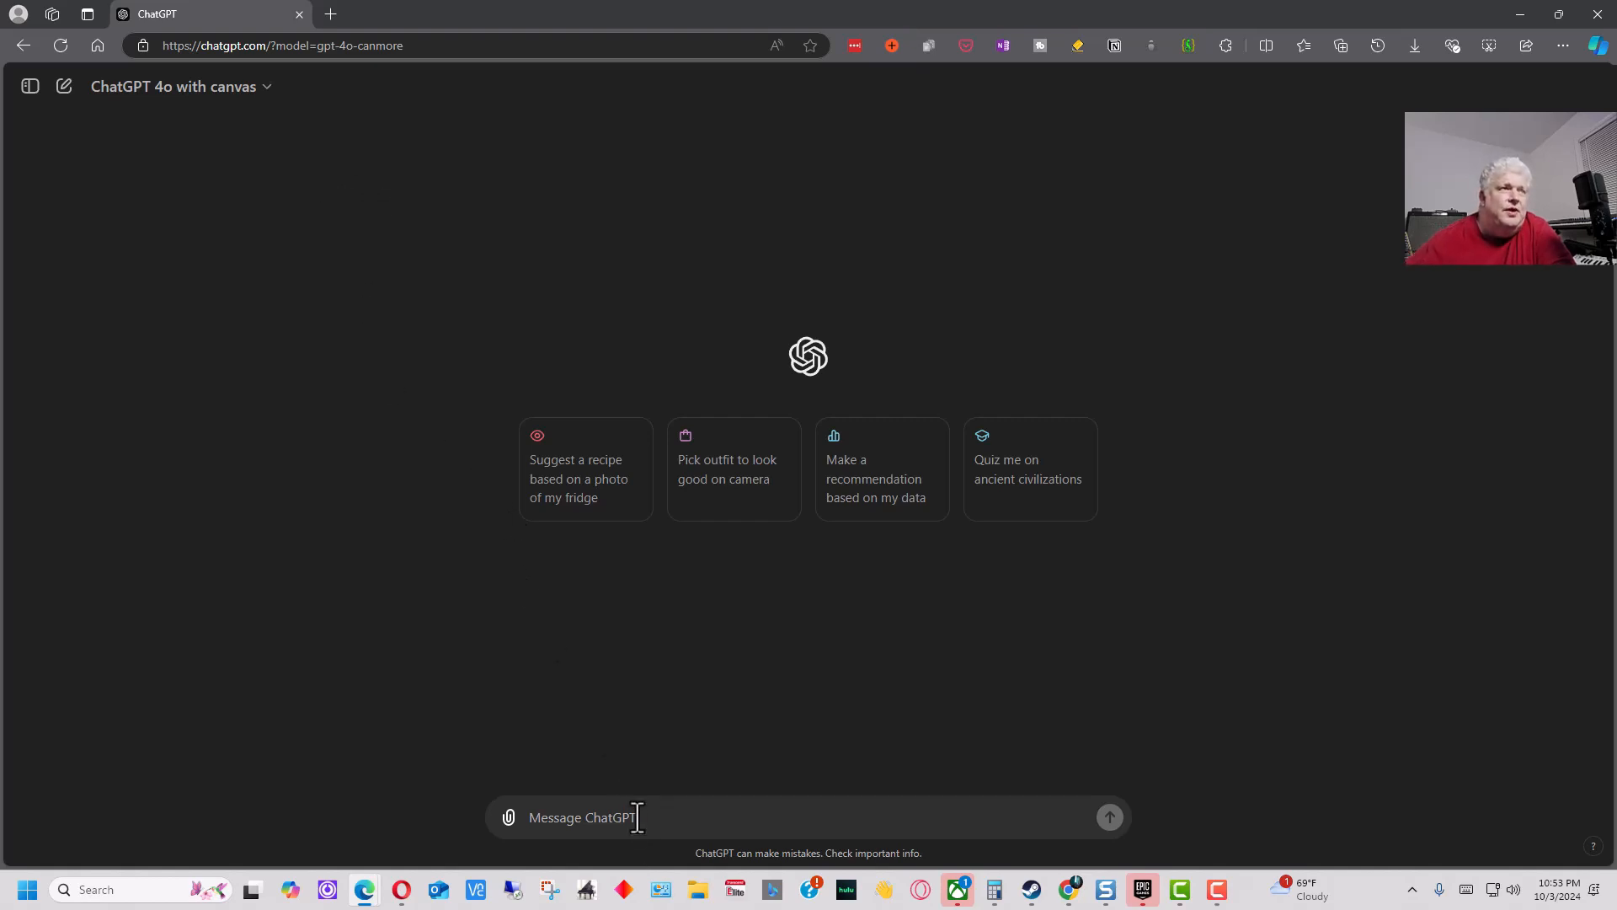
text(Tell the story of the three bears but make all the characters people that live in a small desert town in the future on another planet.)
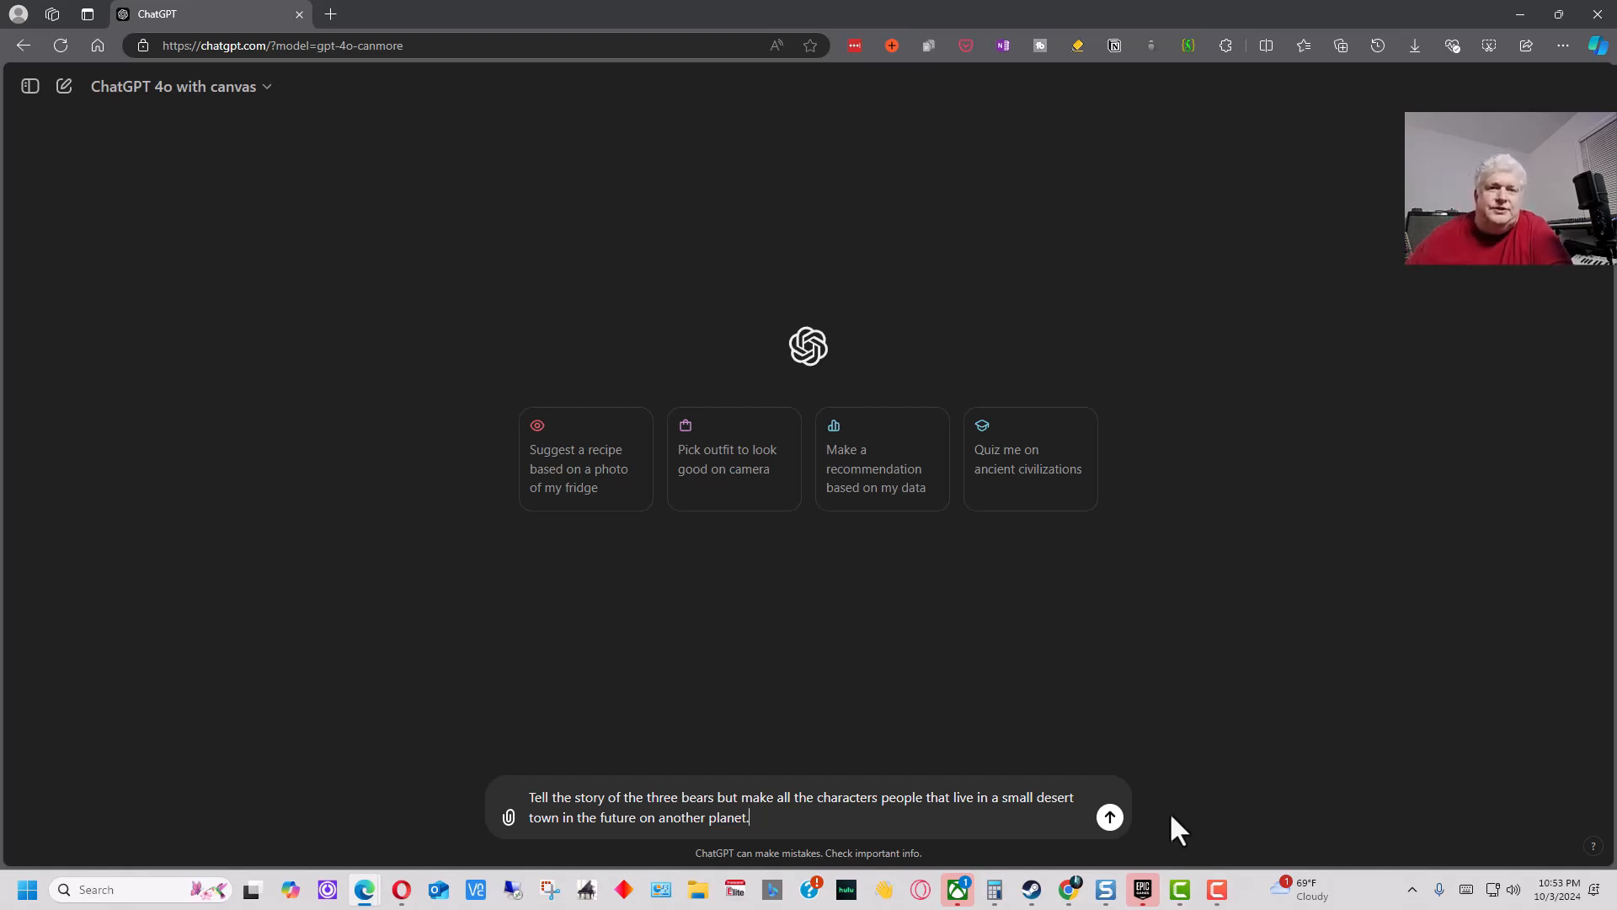
click(1110, 818)
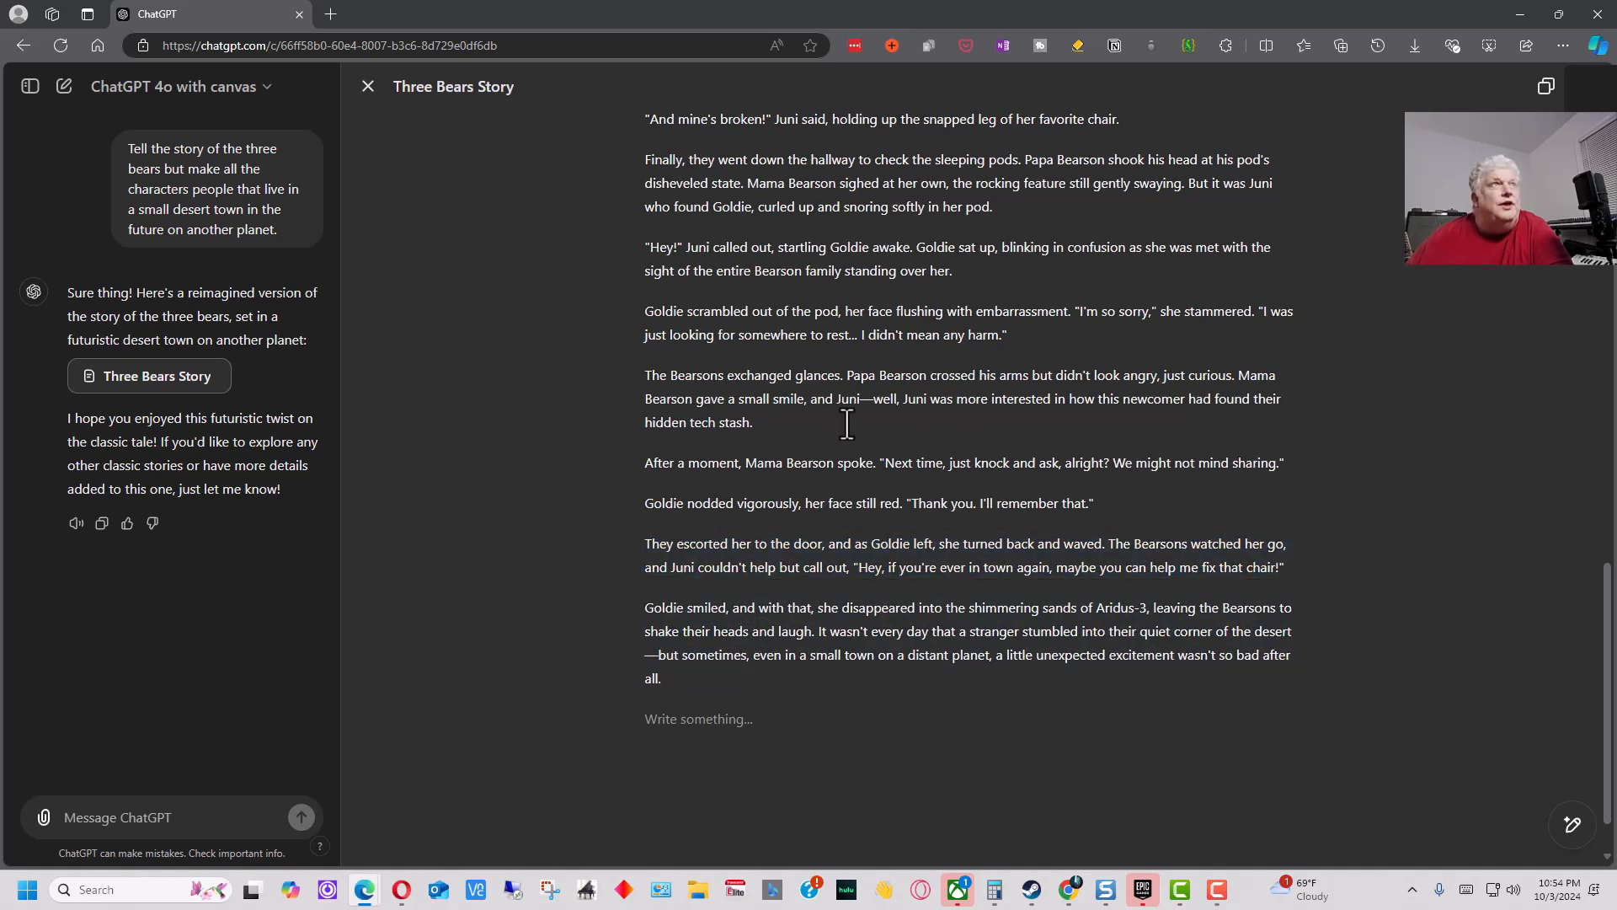
Step: Look over the generated story from its ending back to the start and view the edit-or-explain prompt for the opening paragraph
scroll(486, 402, up, 7)
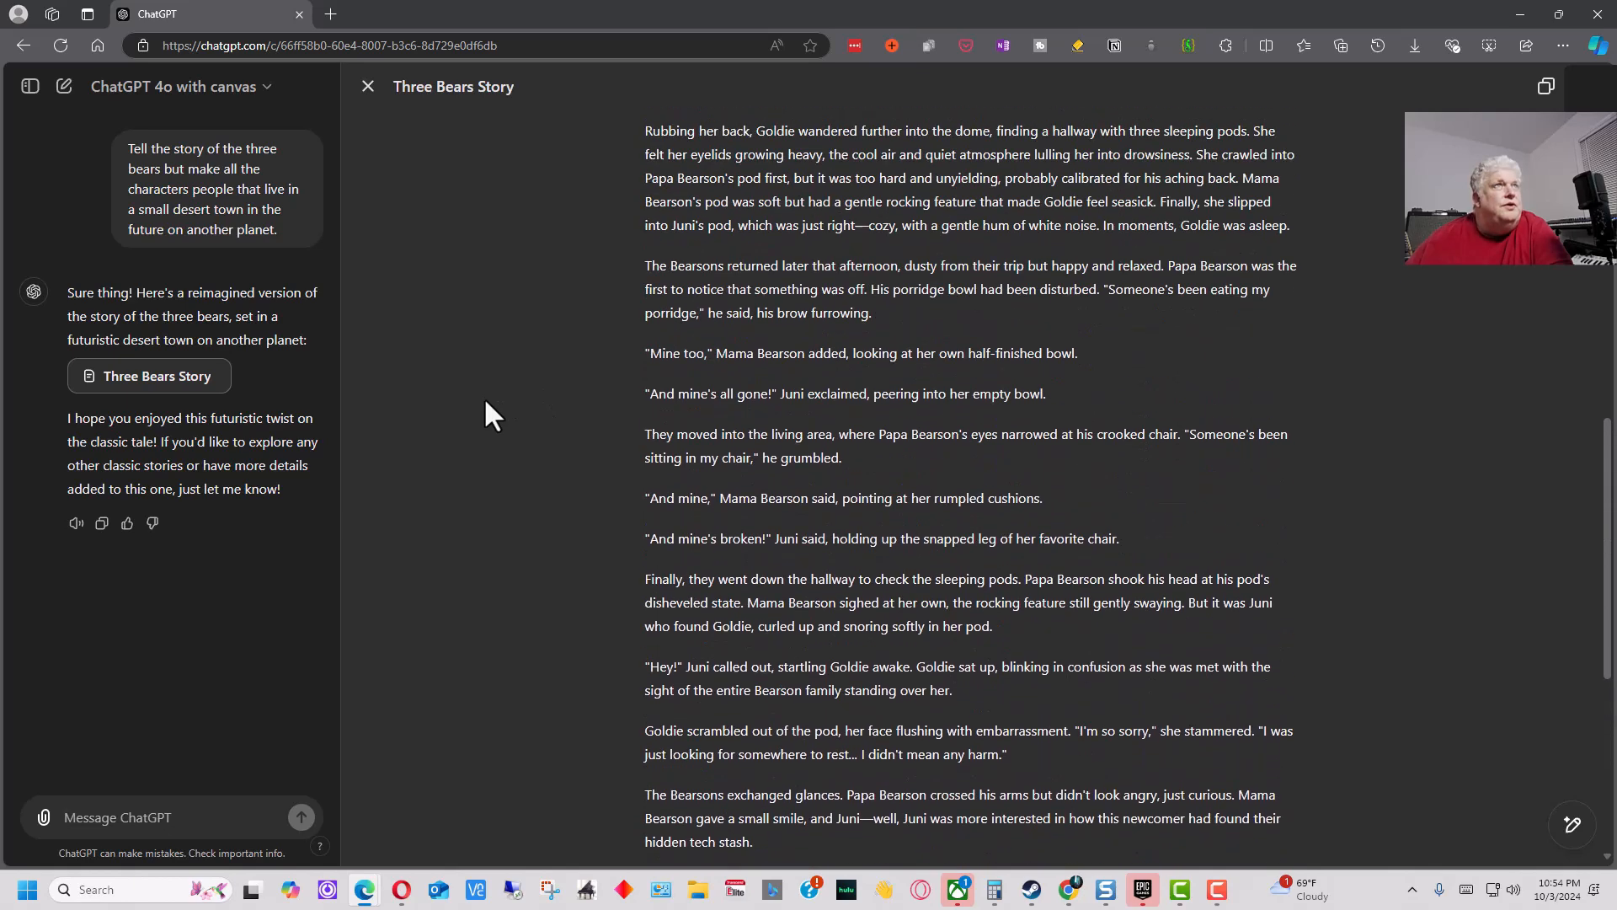
scroll(485, 402, up, 8)
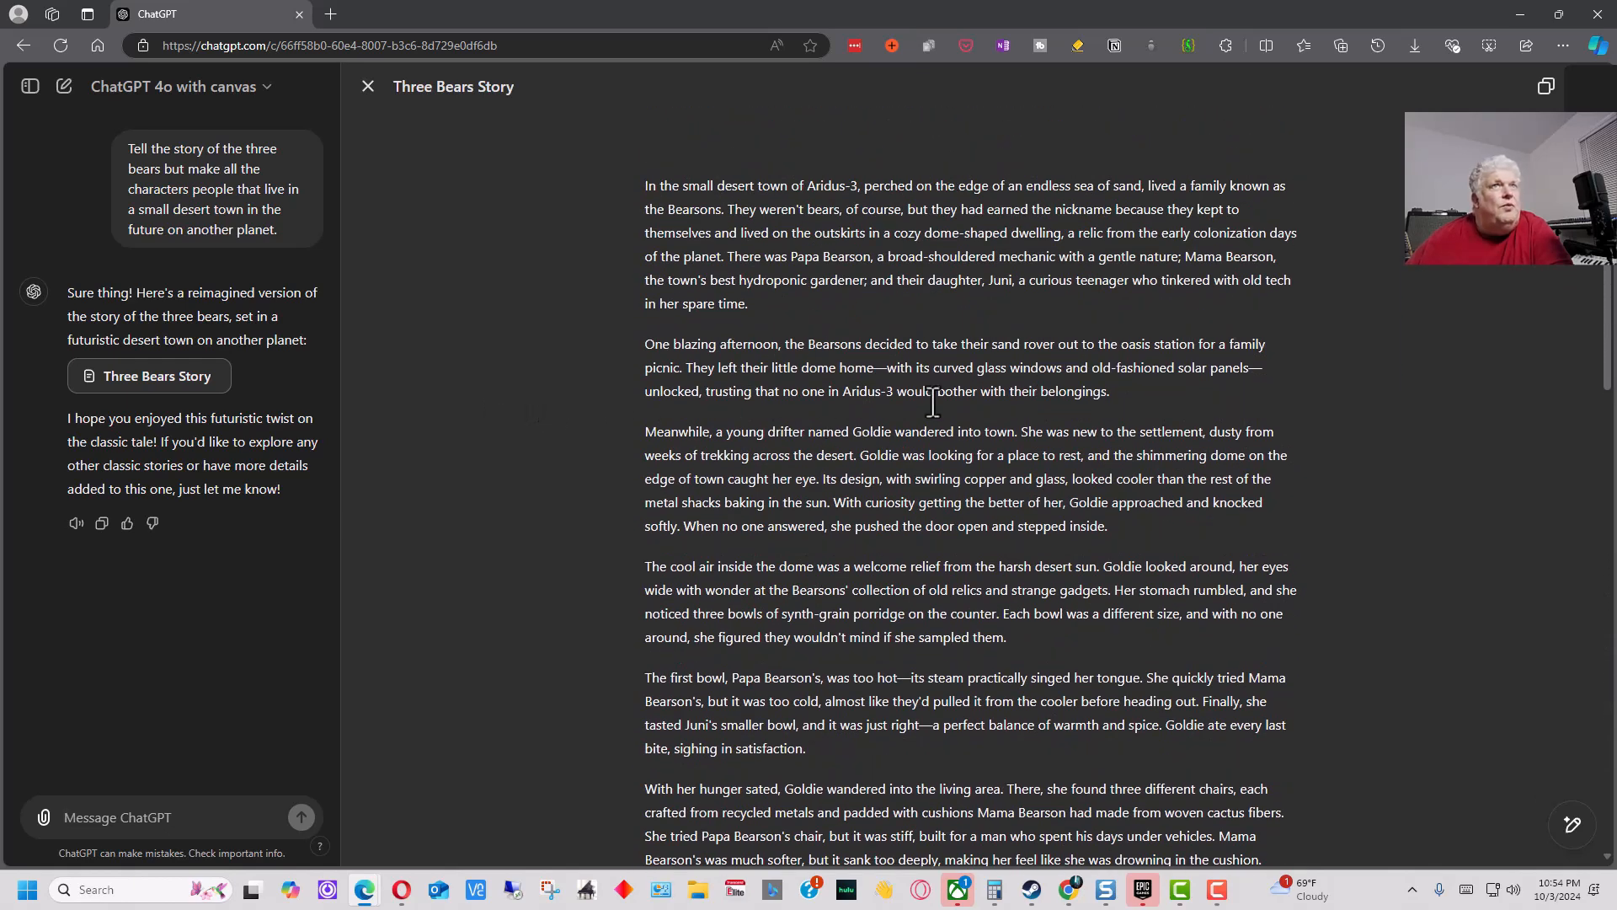
mouse_move(1312, 208)
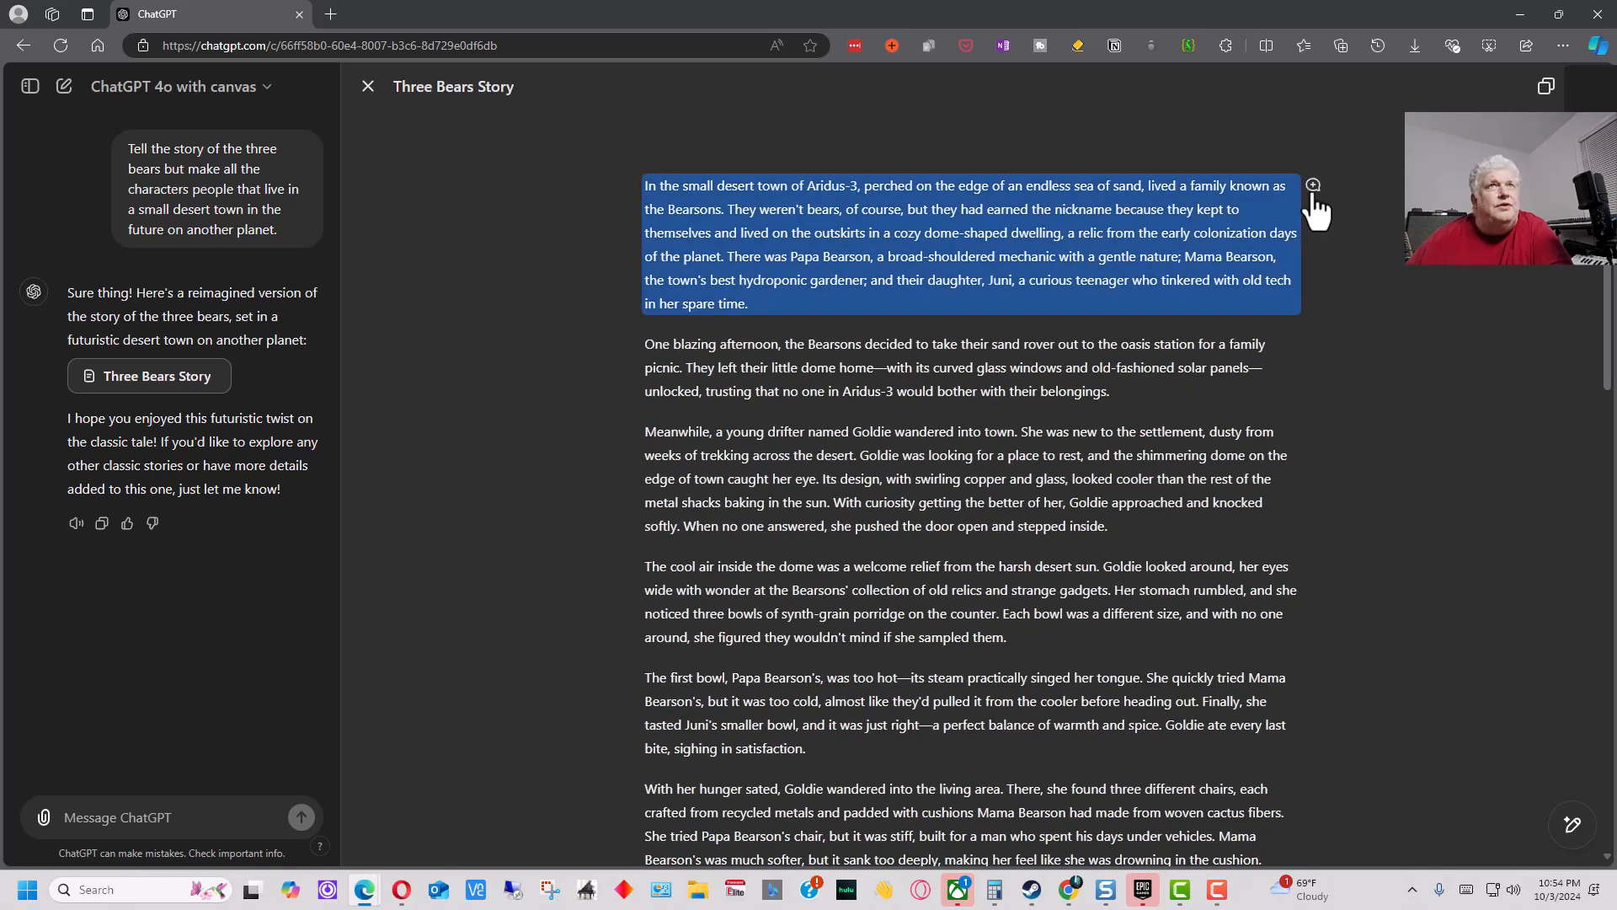
click(1314, 188)
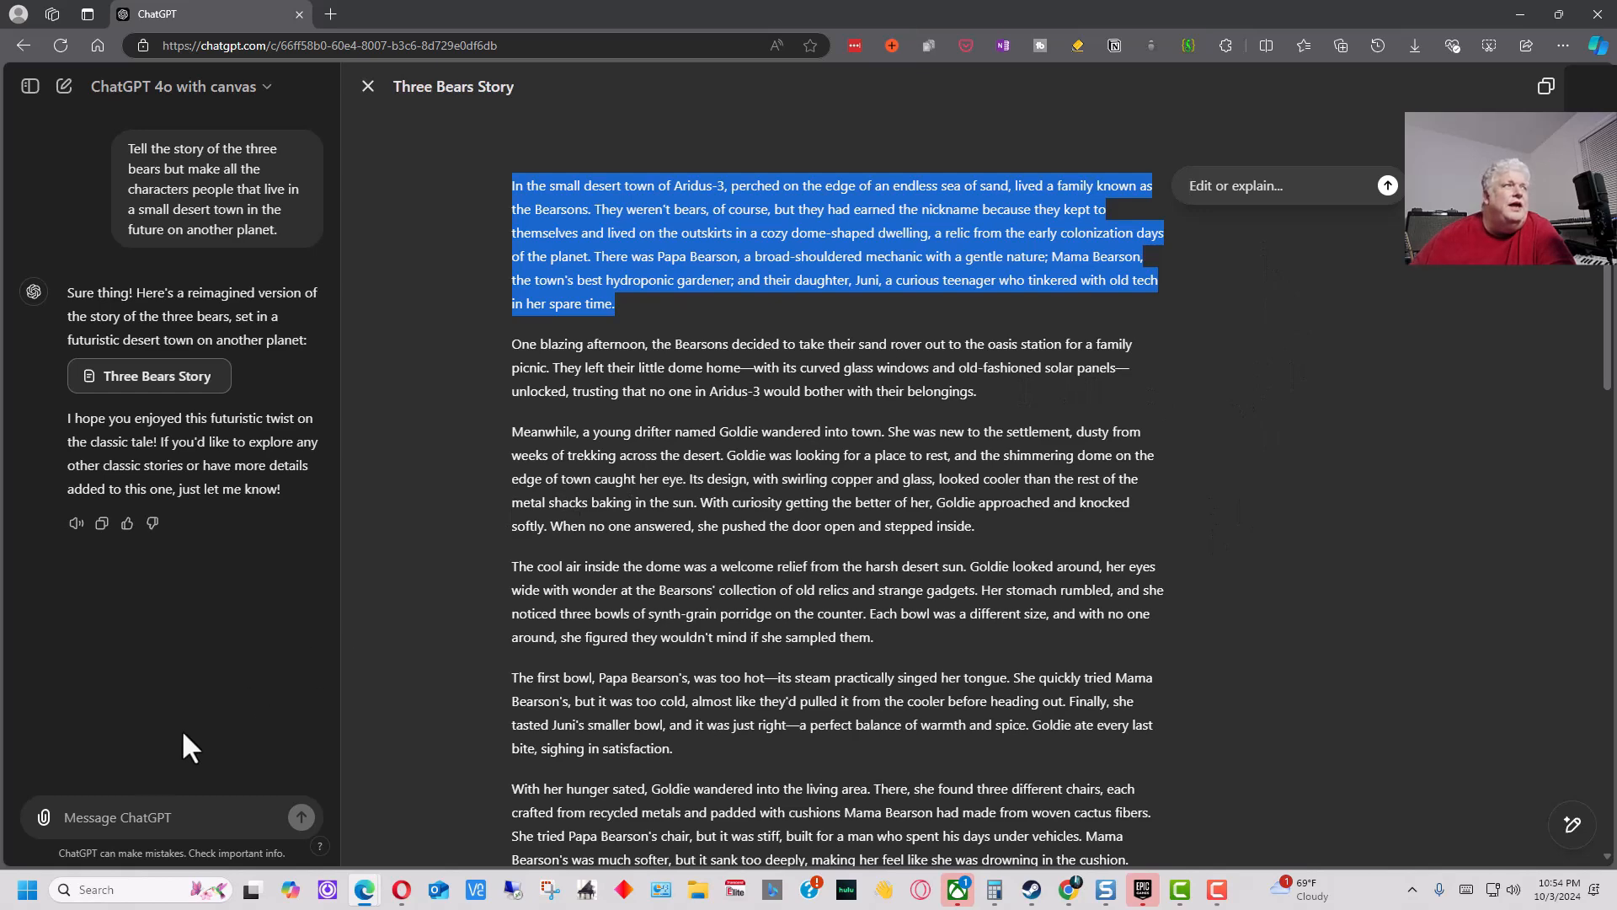
click(156, 817)
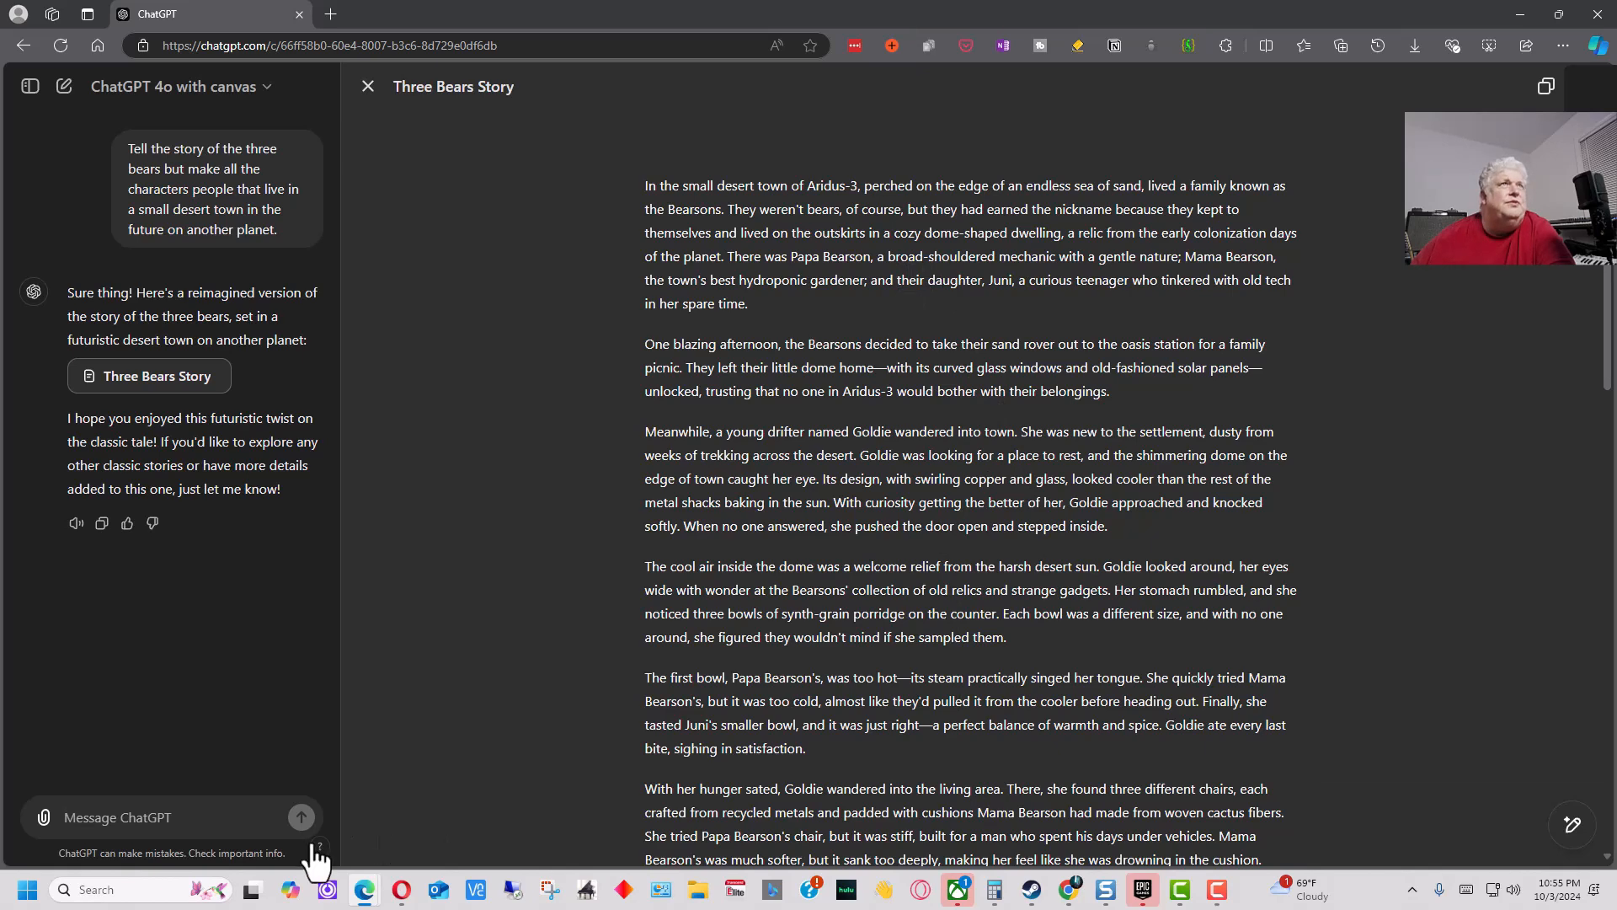
Step: Send ChatGPT the follow-up request "Give the bears first names"
click(143, 809)
text(Give )
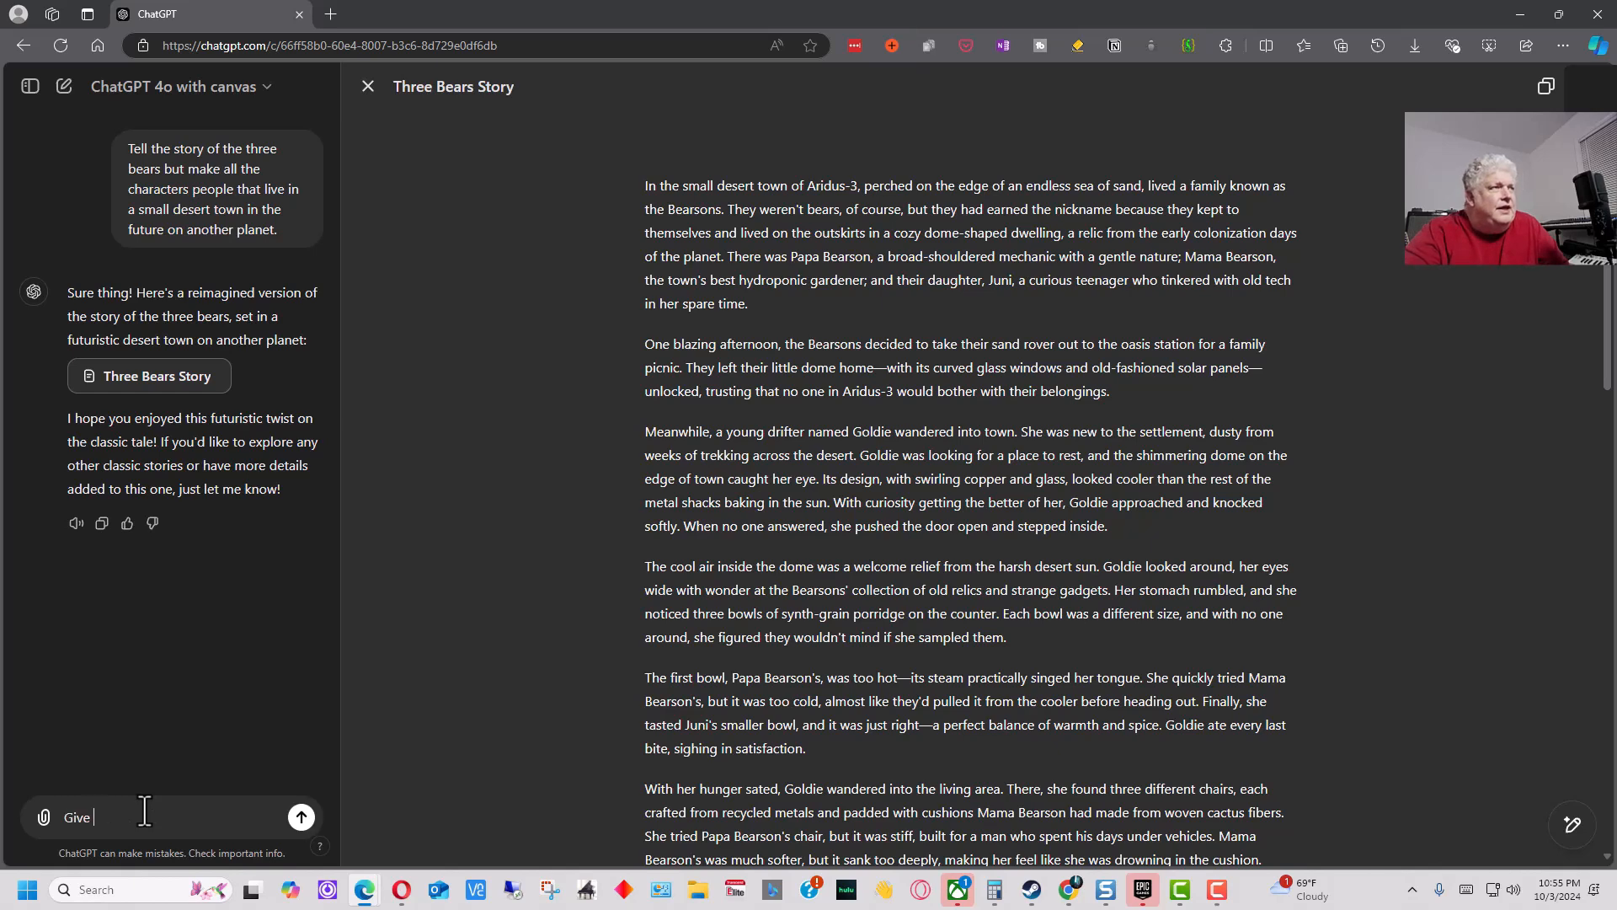
text(the bears first names)
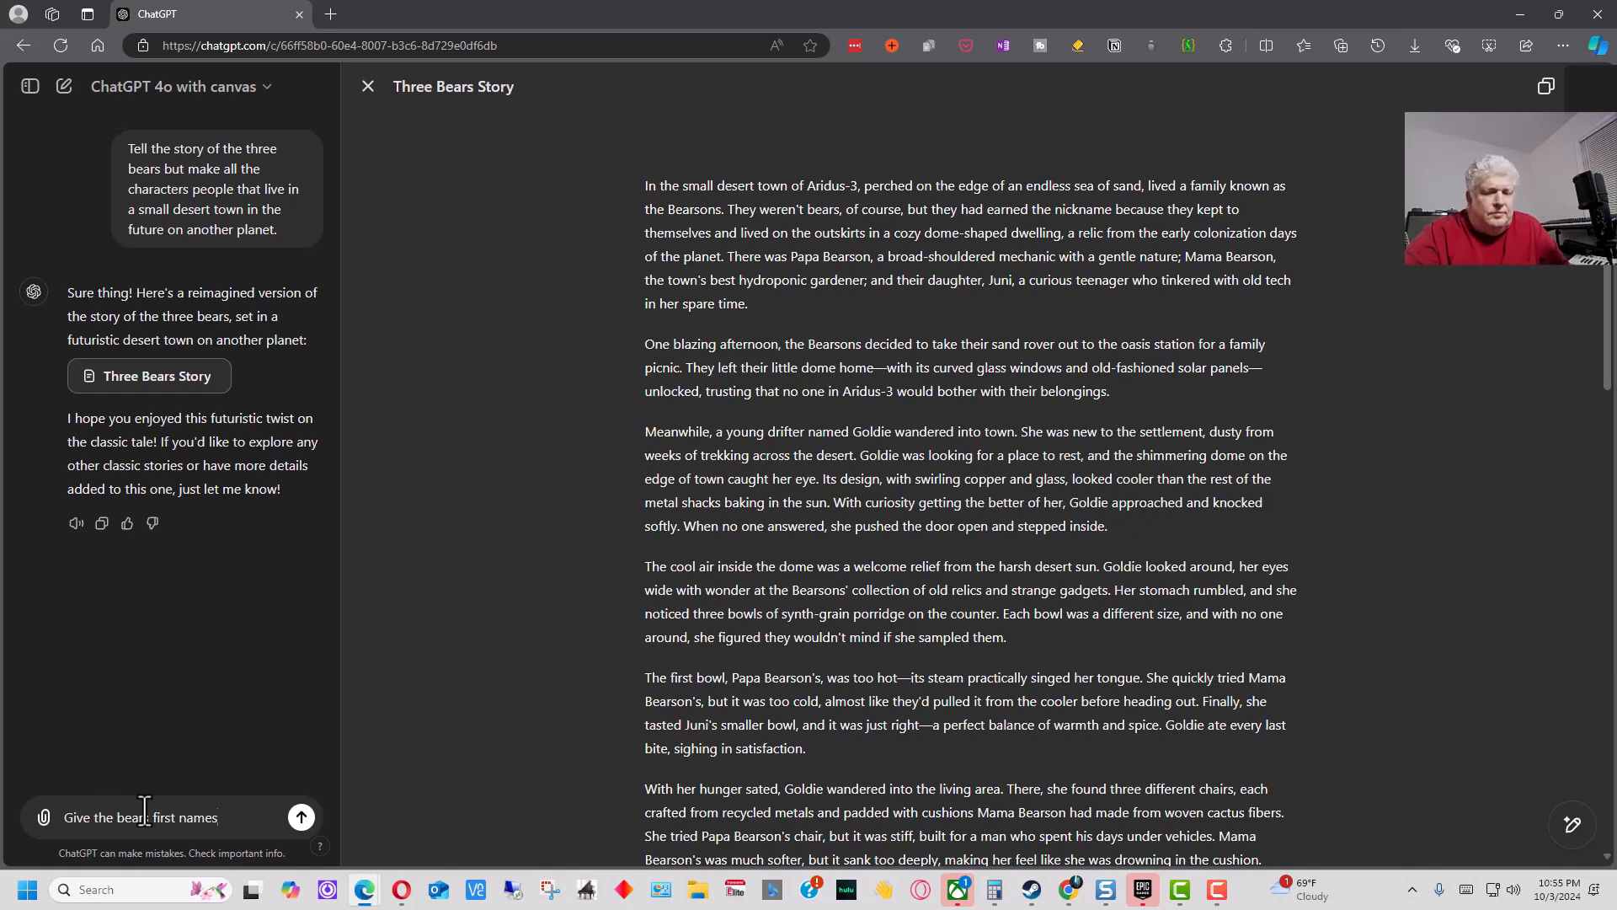
key(Return)
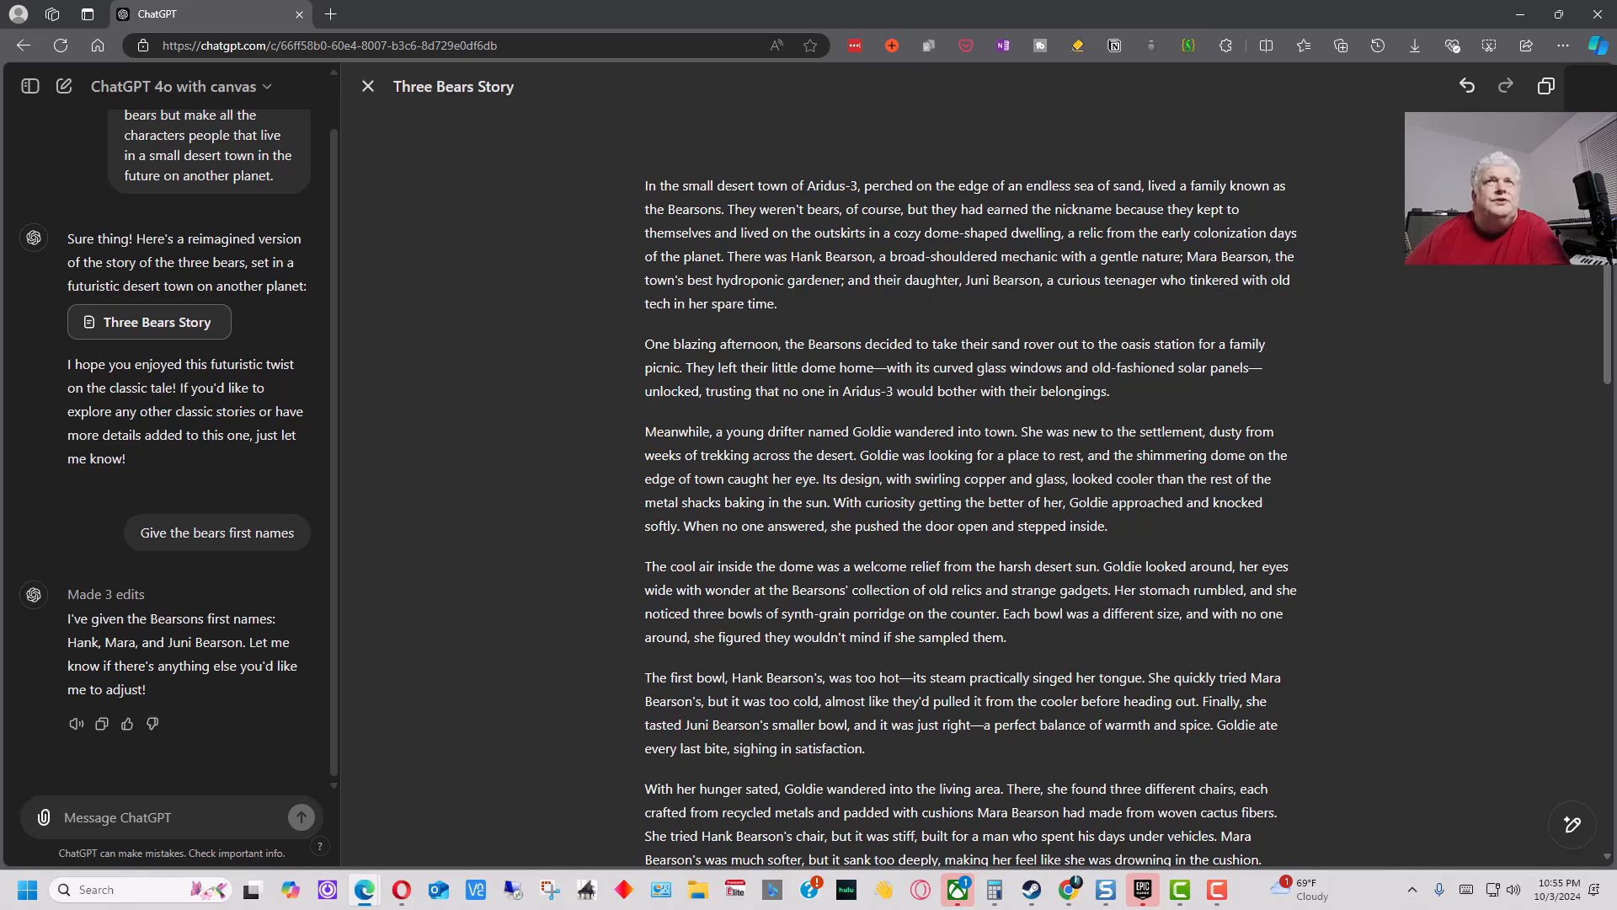
Step: View the previous version of the story and return to the latest version
right_click(1469, 88)
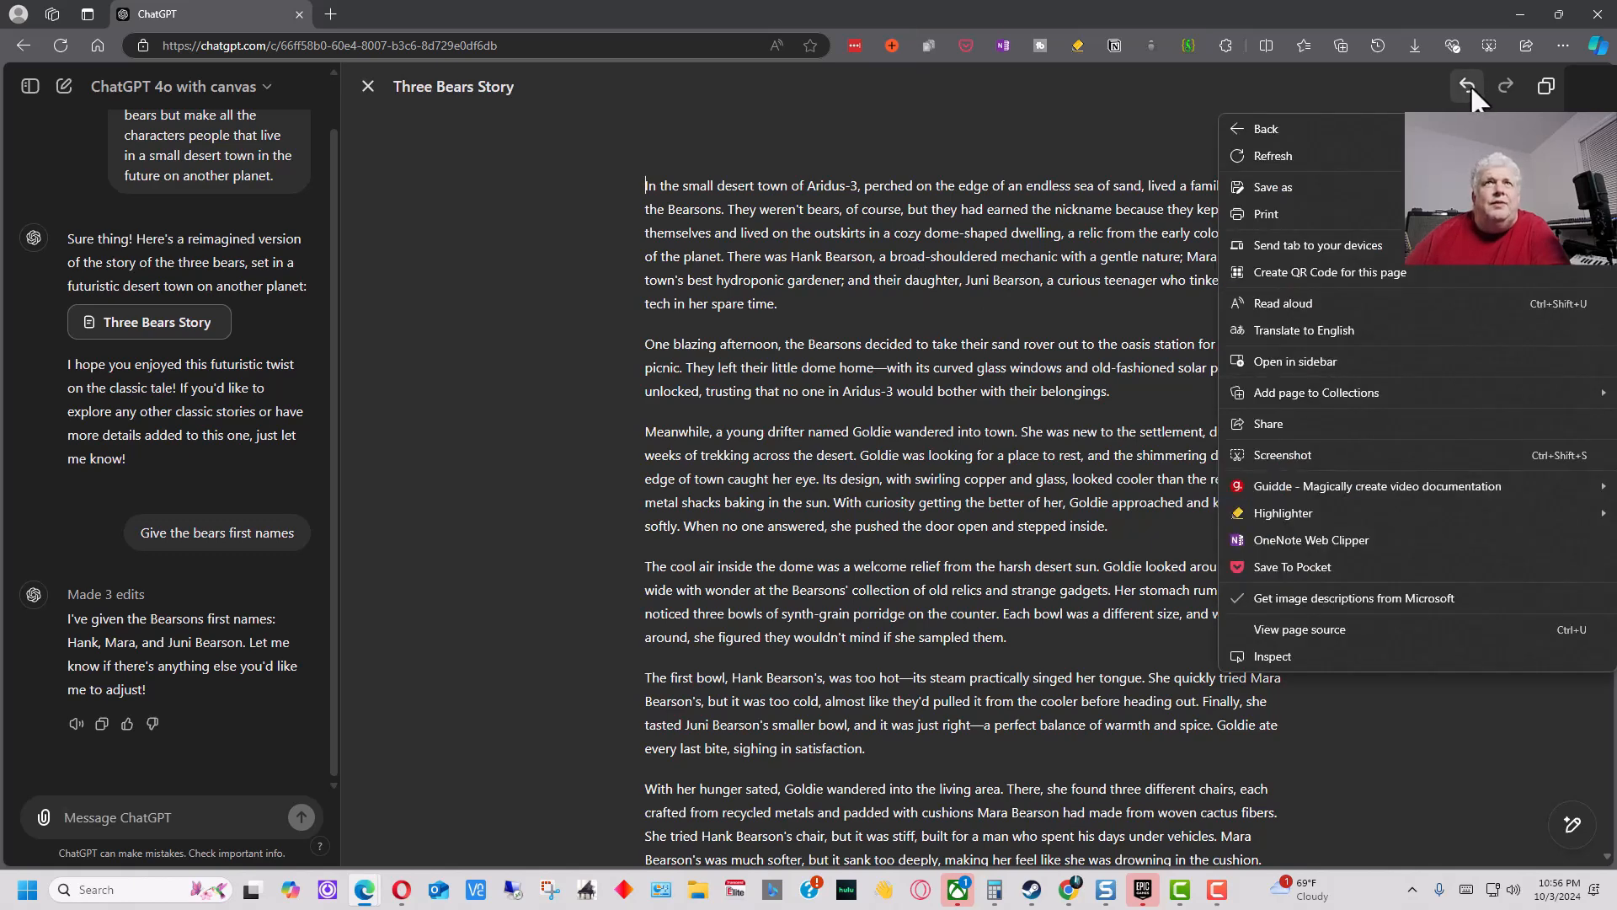
click(1468, 83)
click(1468, 85)
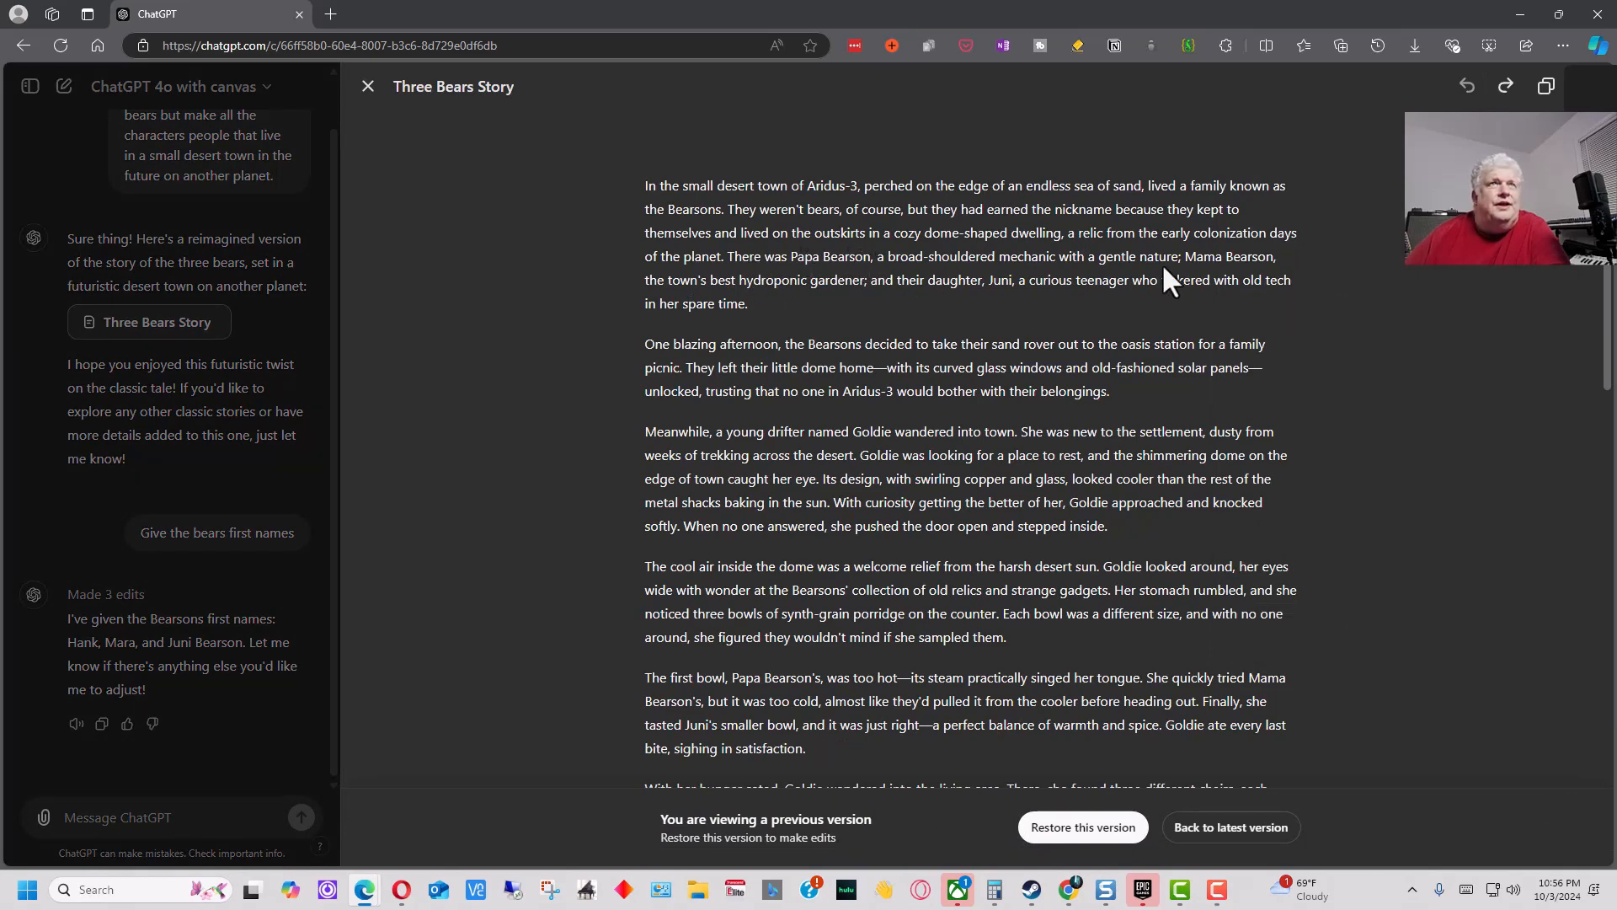
click(1511, 93)
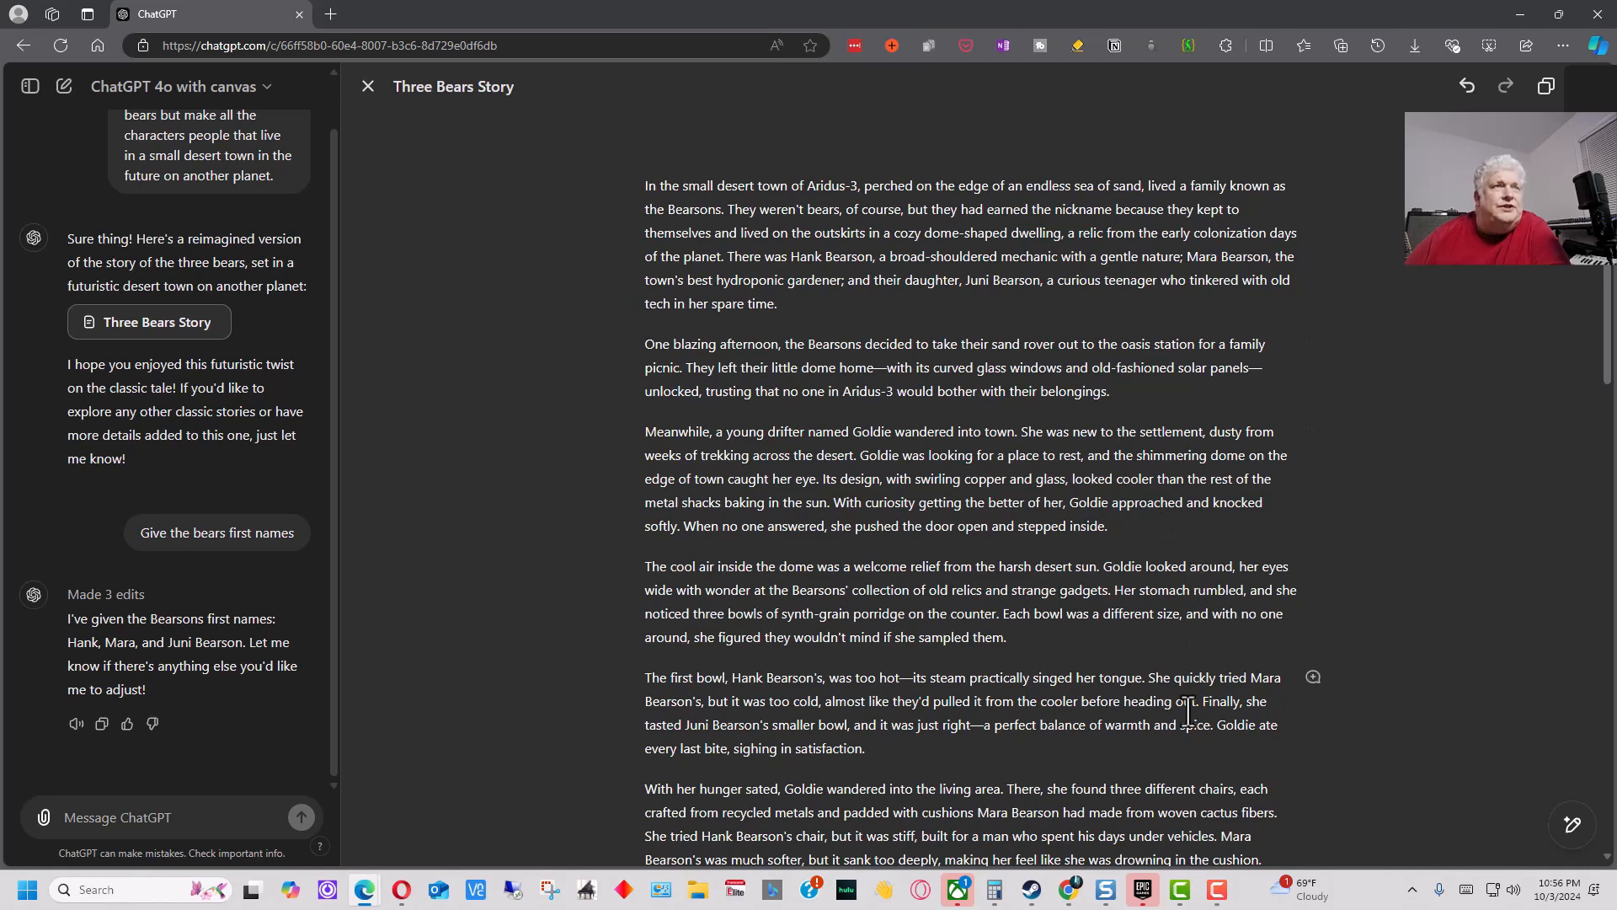
Step: Request "Add more description" for only the second paragraph, which begins "One blazing afternoon"
scroll(1188, 695, down, 3)
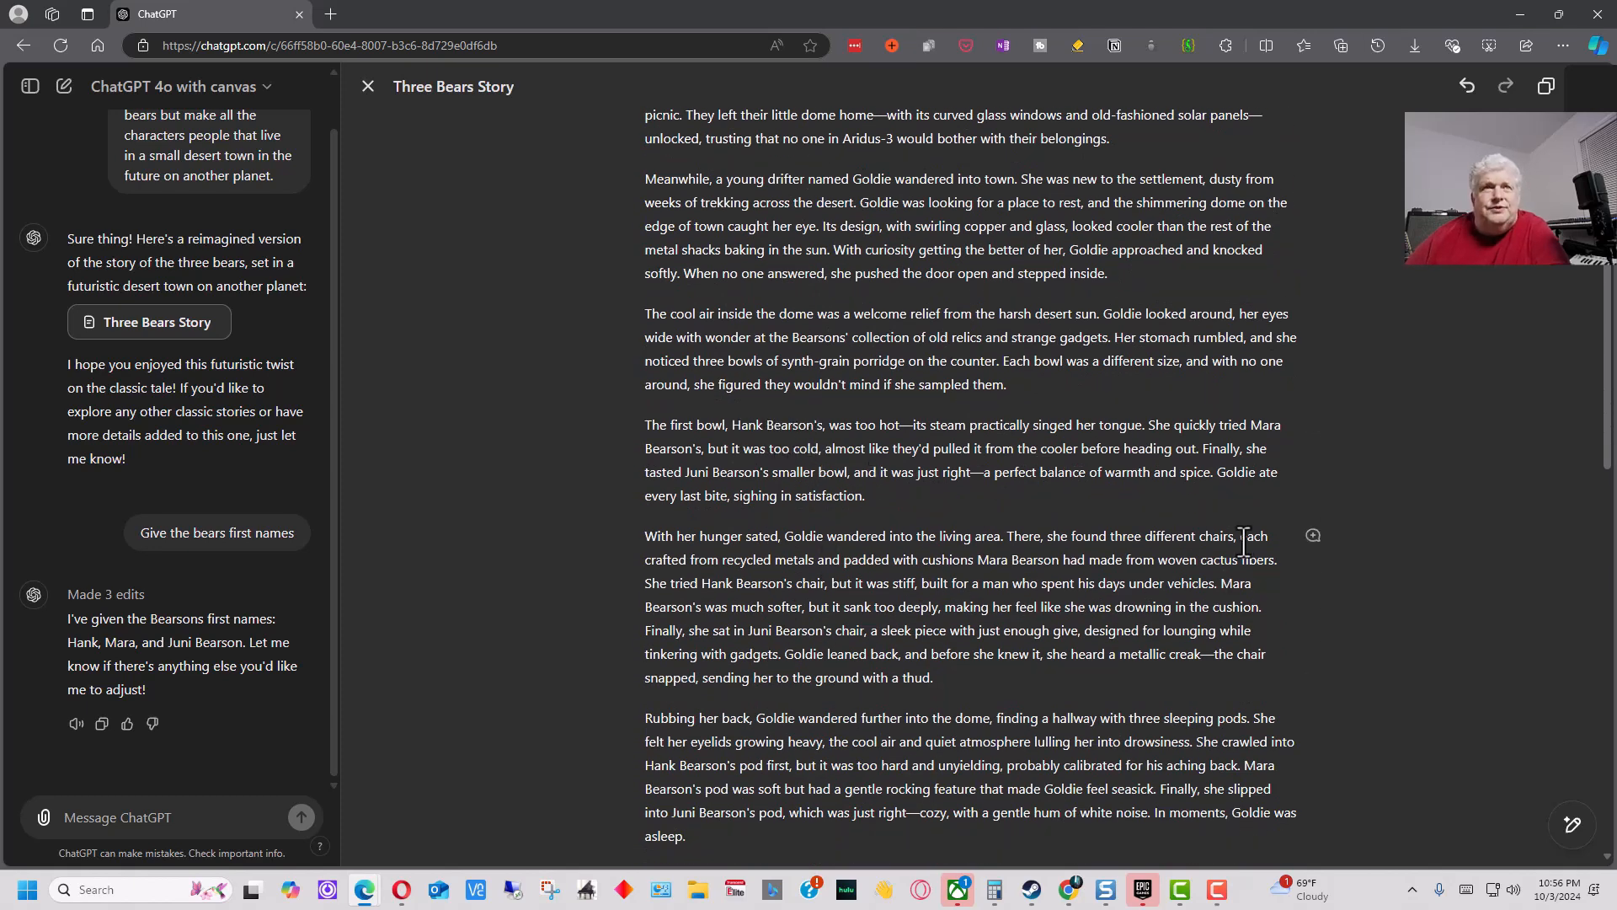
scroll(1387, 599, up, 1)
scroll(1385, 595, up, 2)
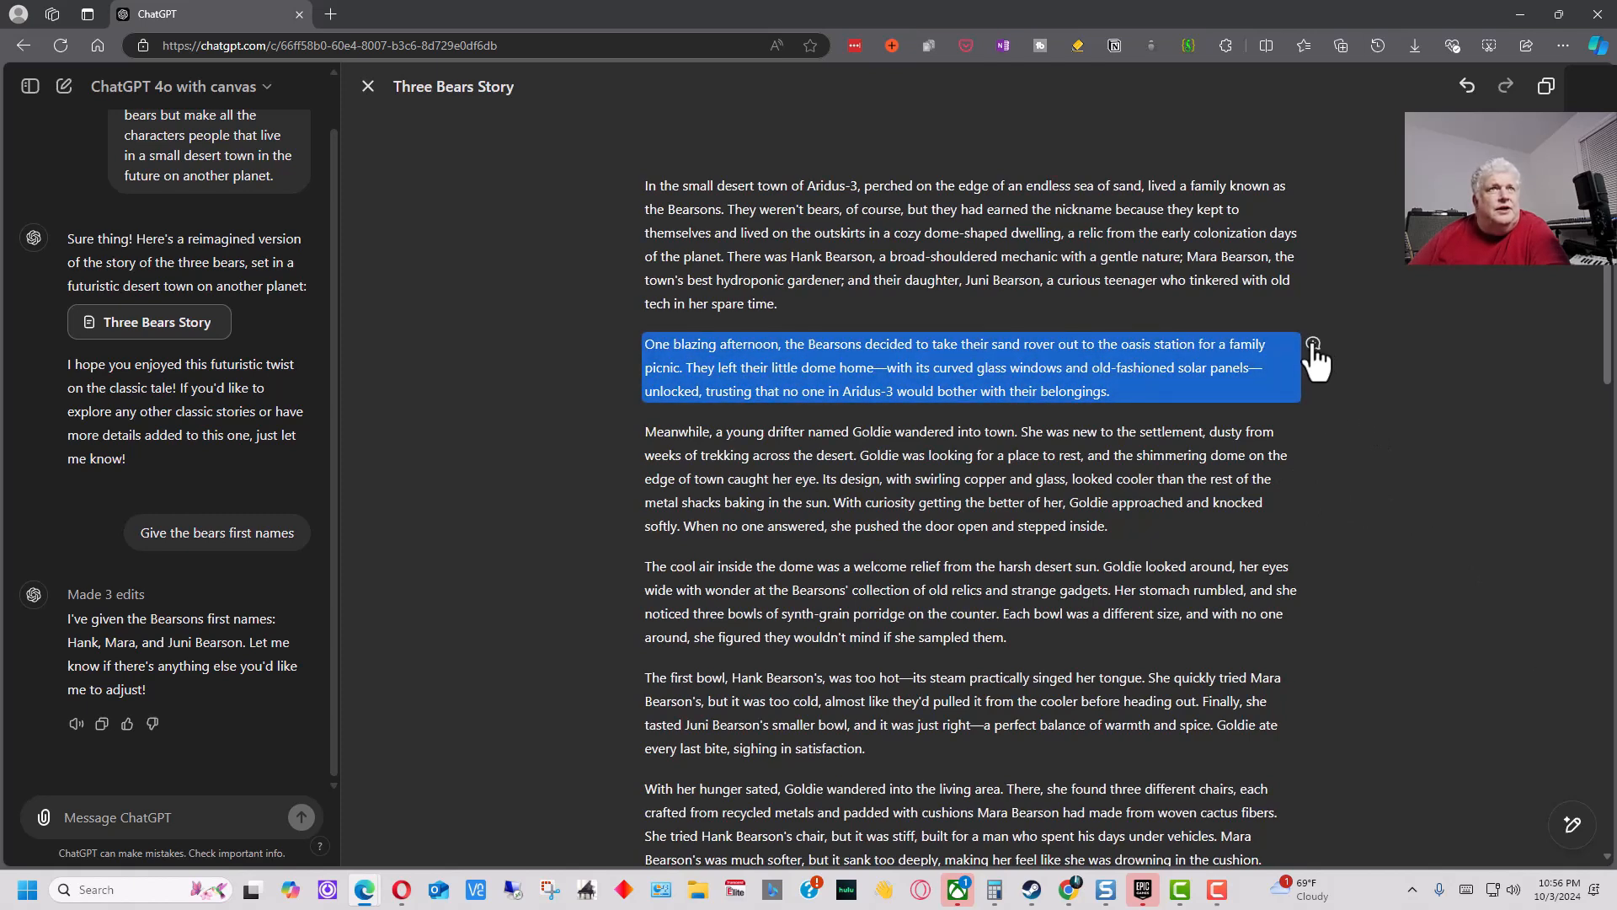
click(1313, 345)
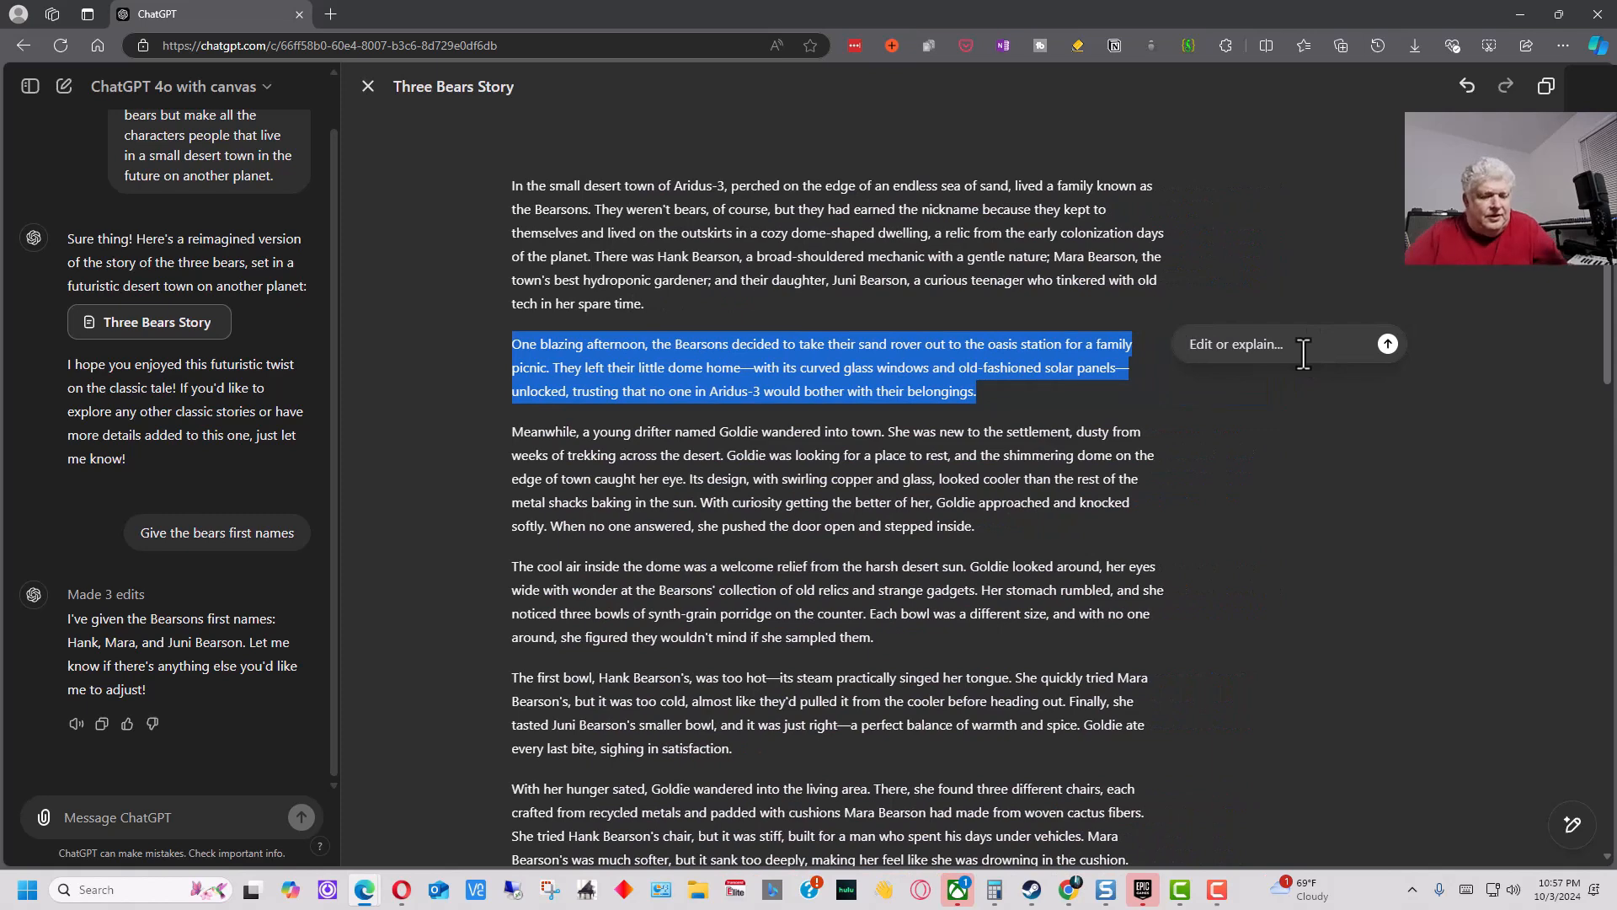
text(Add mon)
text(description)
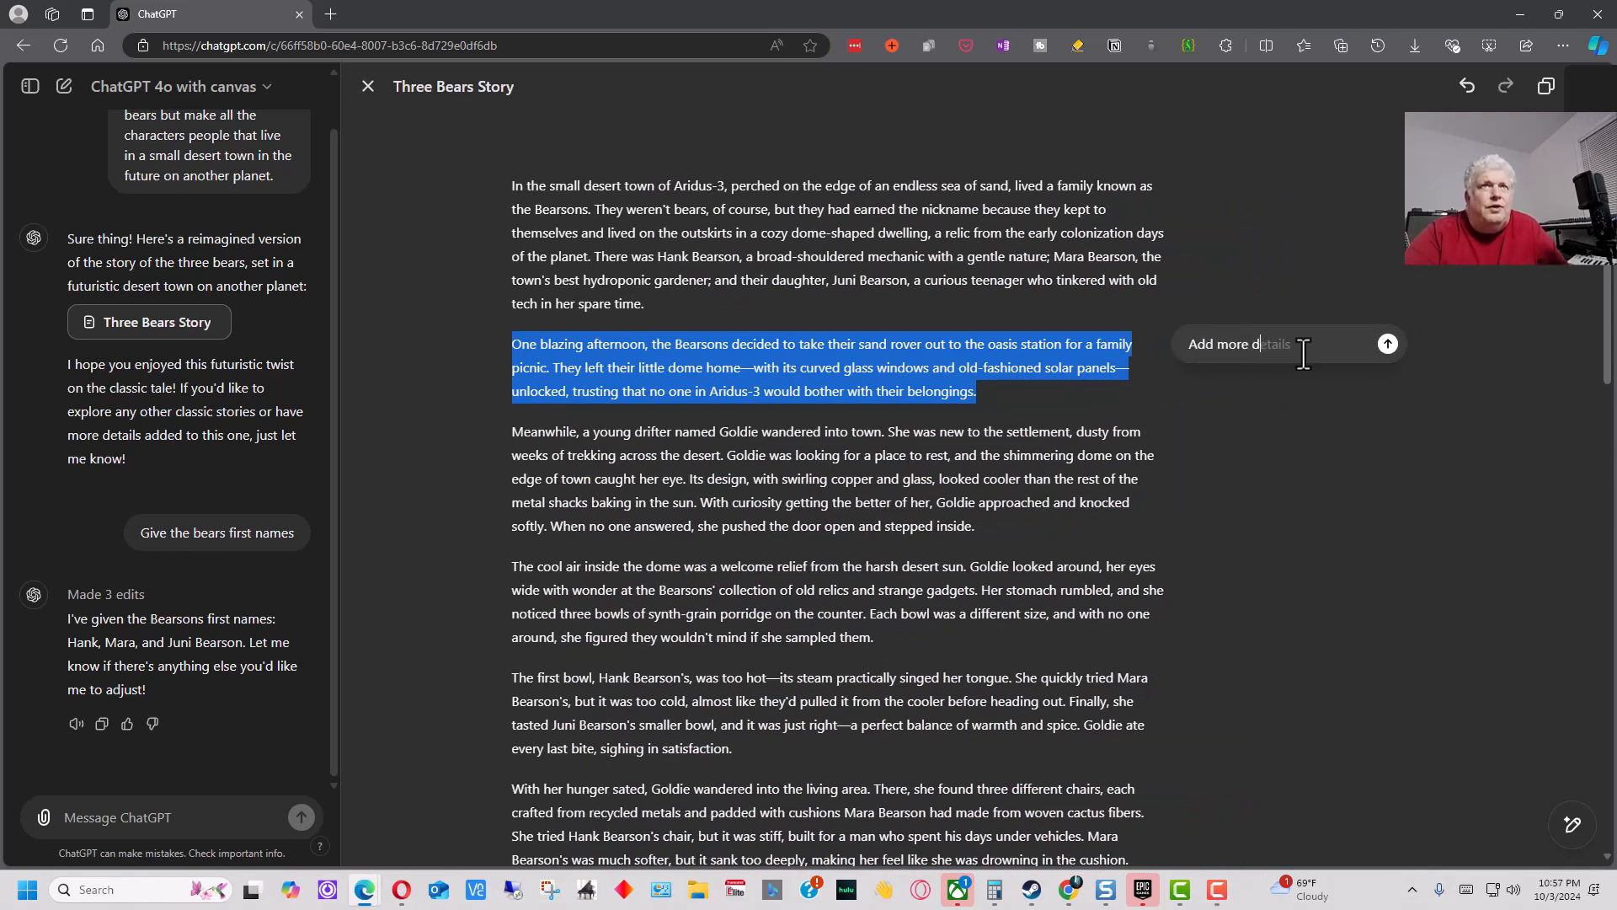
key(Return)
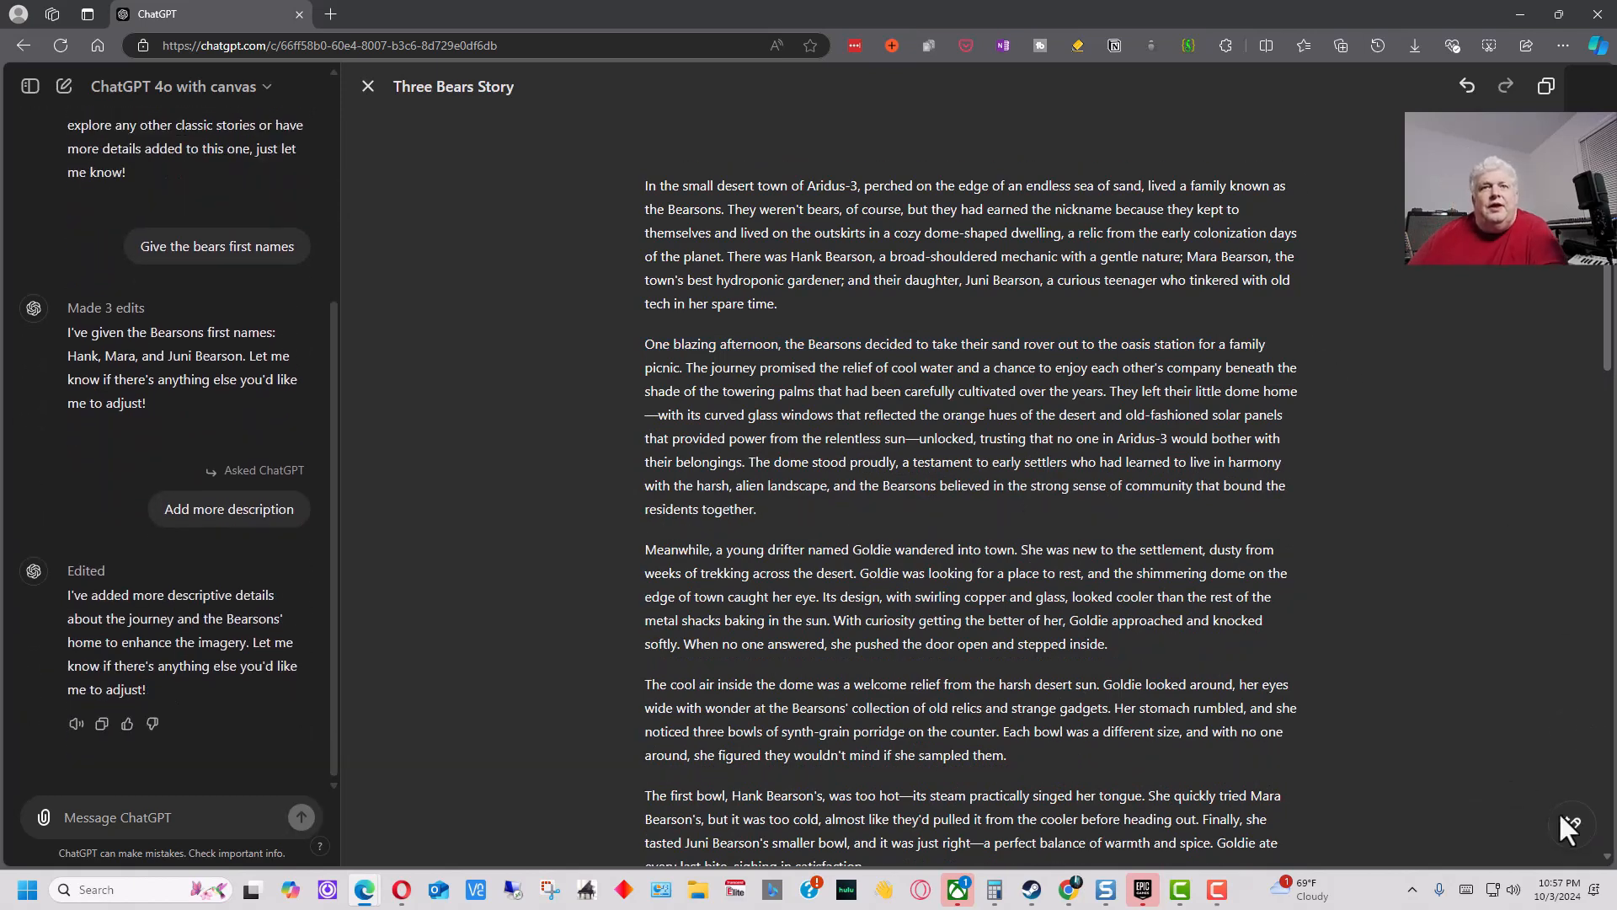
Step: Have ChatGPT suggest edits for the whole story and look over its comments
mouse_move(1571, 827)
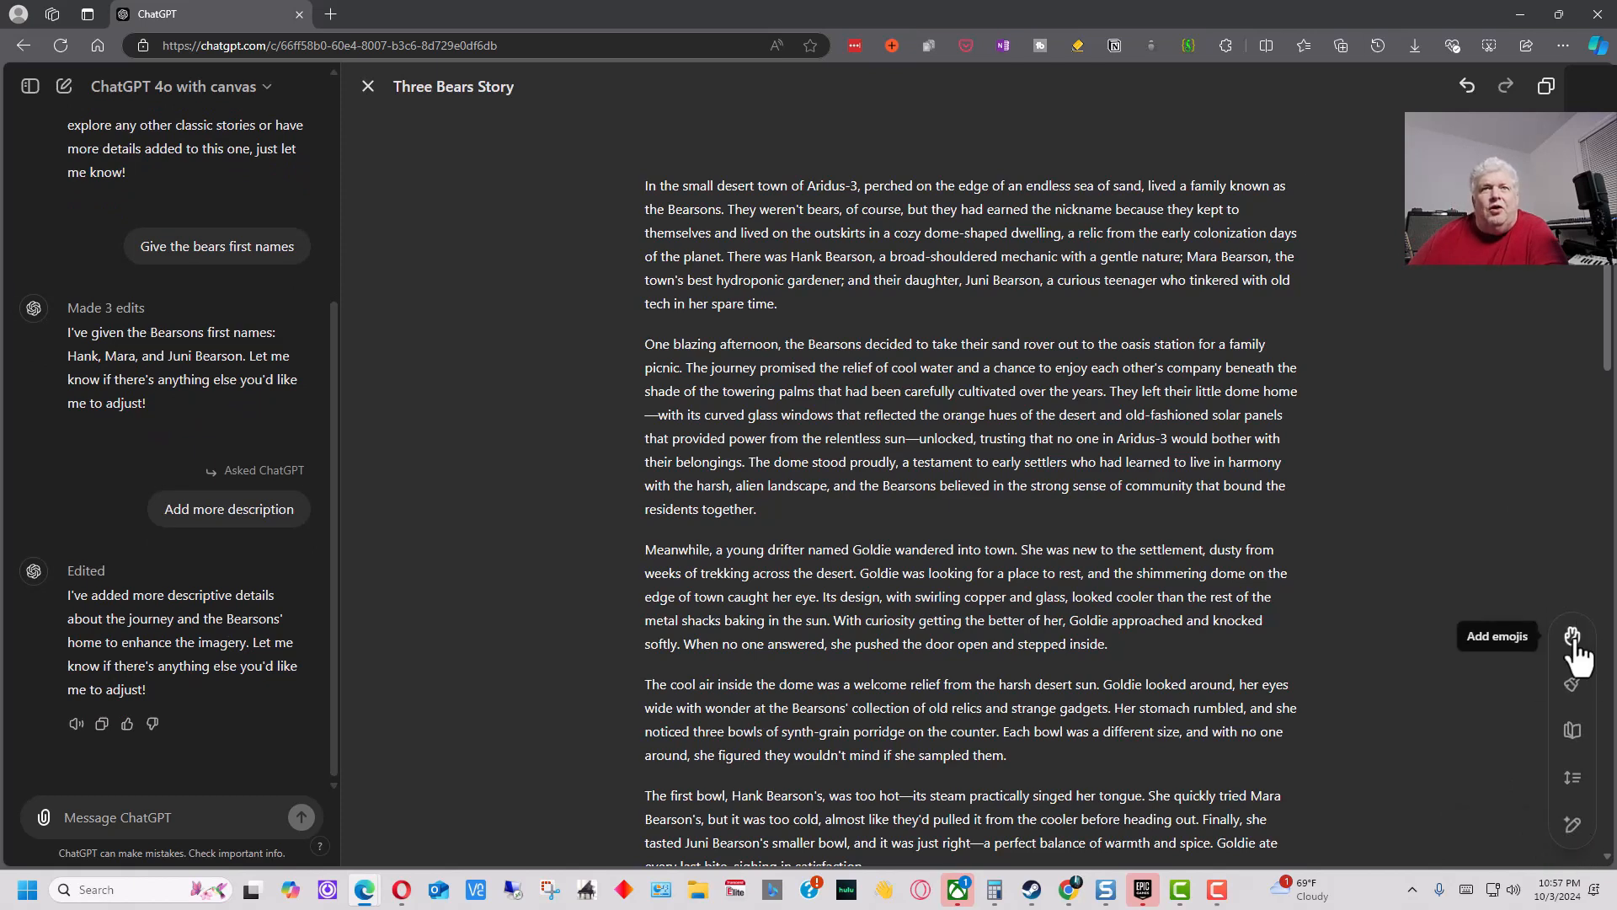
click(1570, 829)
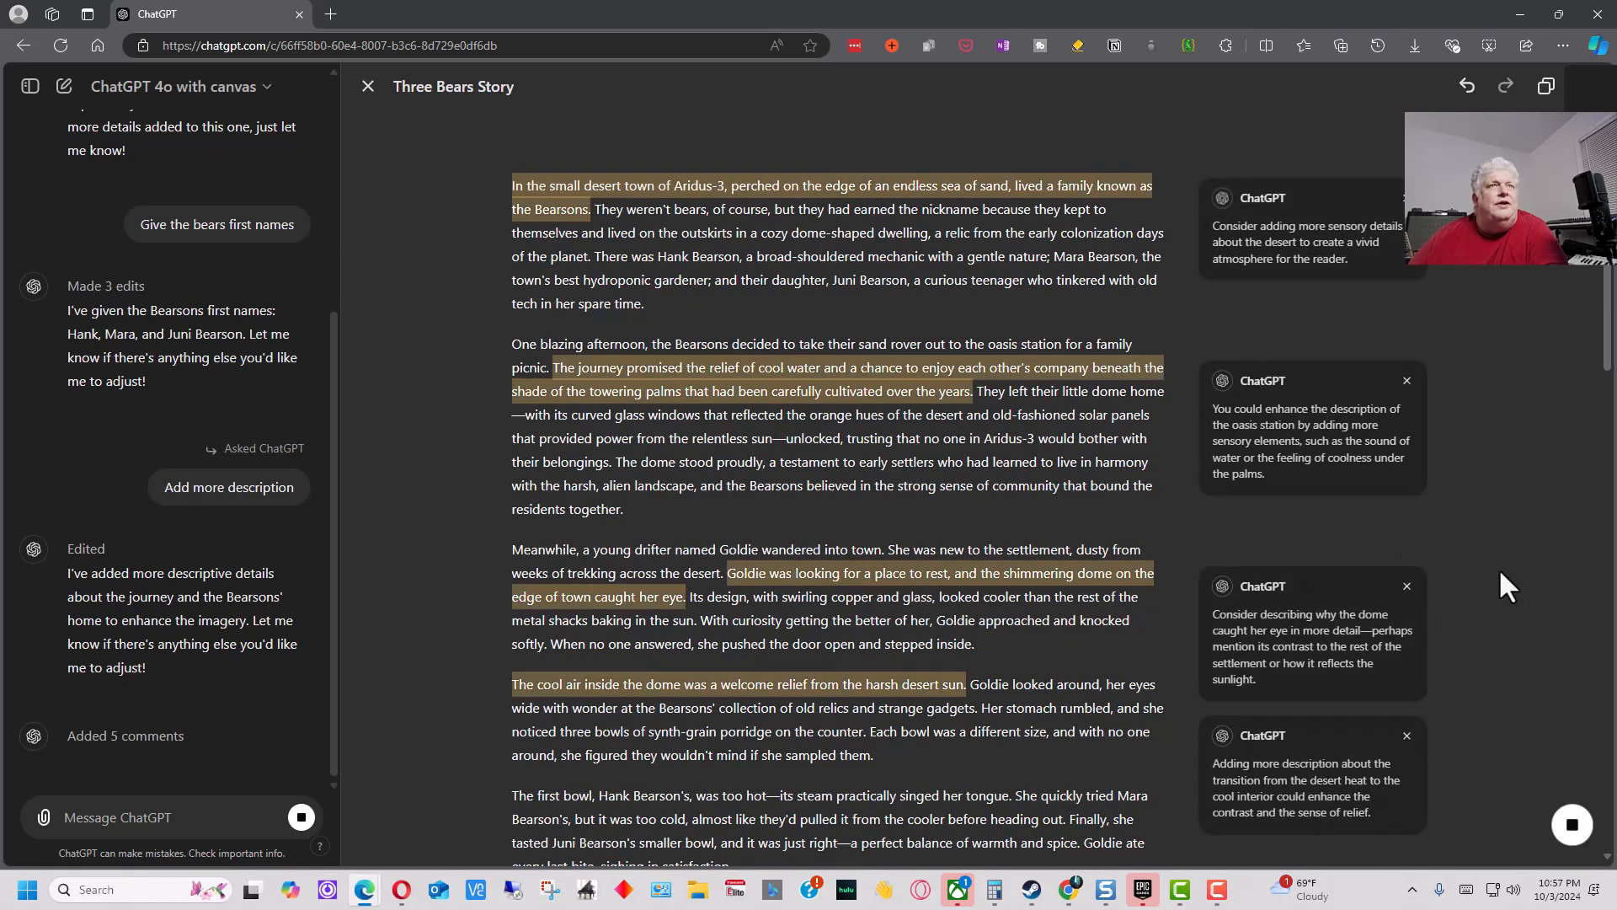
scroll(1484, 531, down, 2)
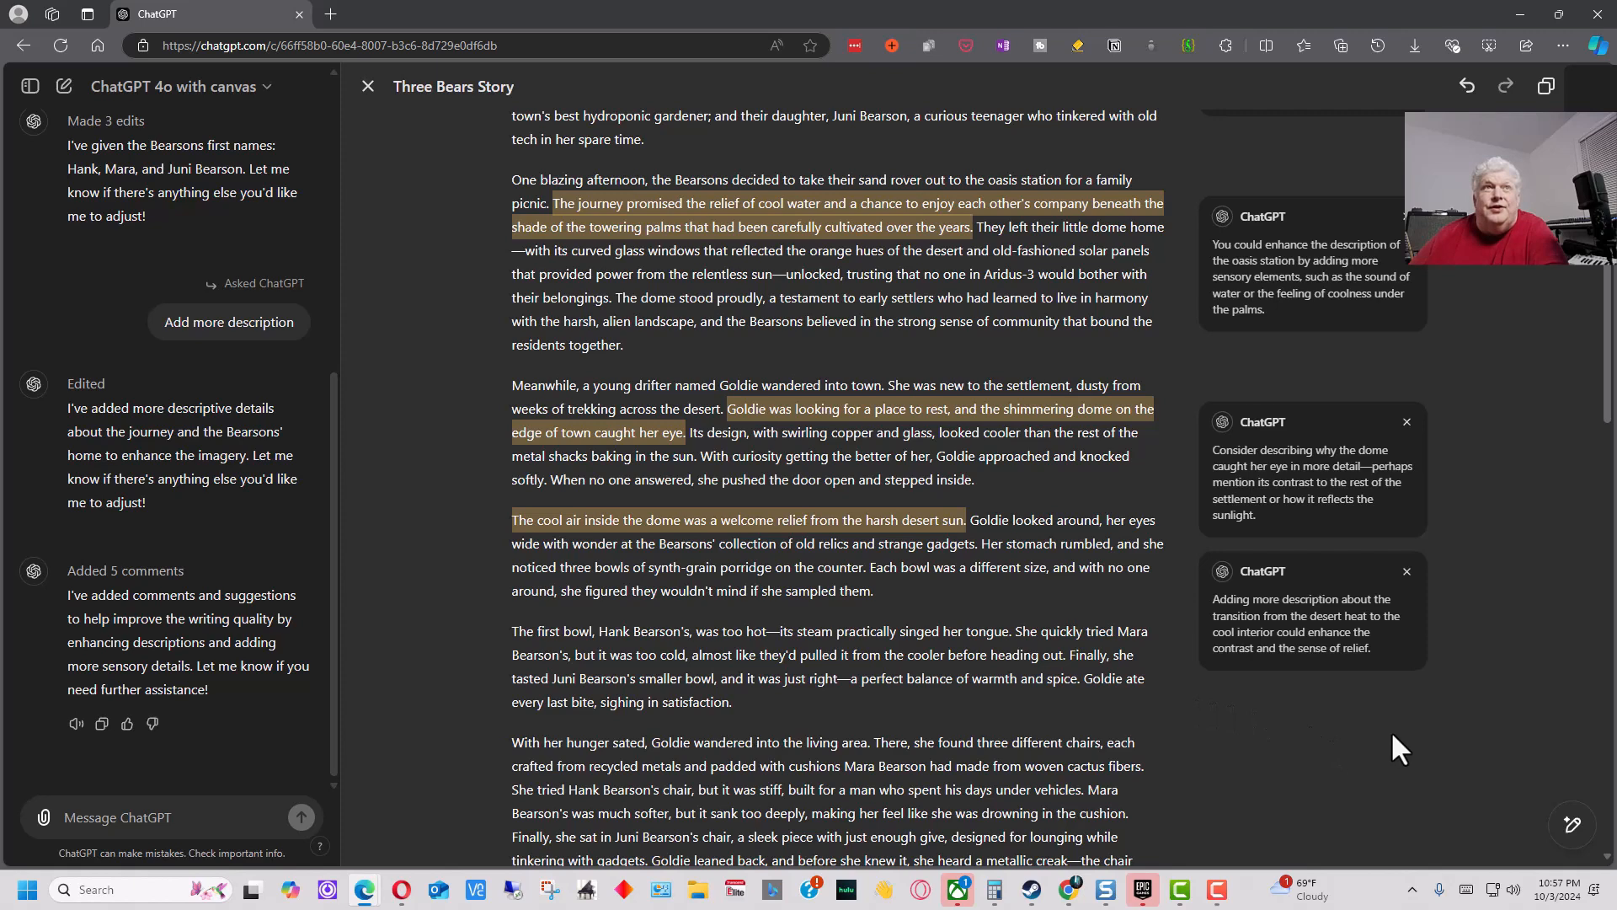
scroll(1392, 730, up, 2)
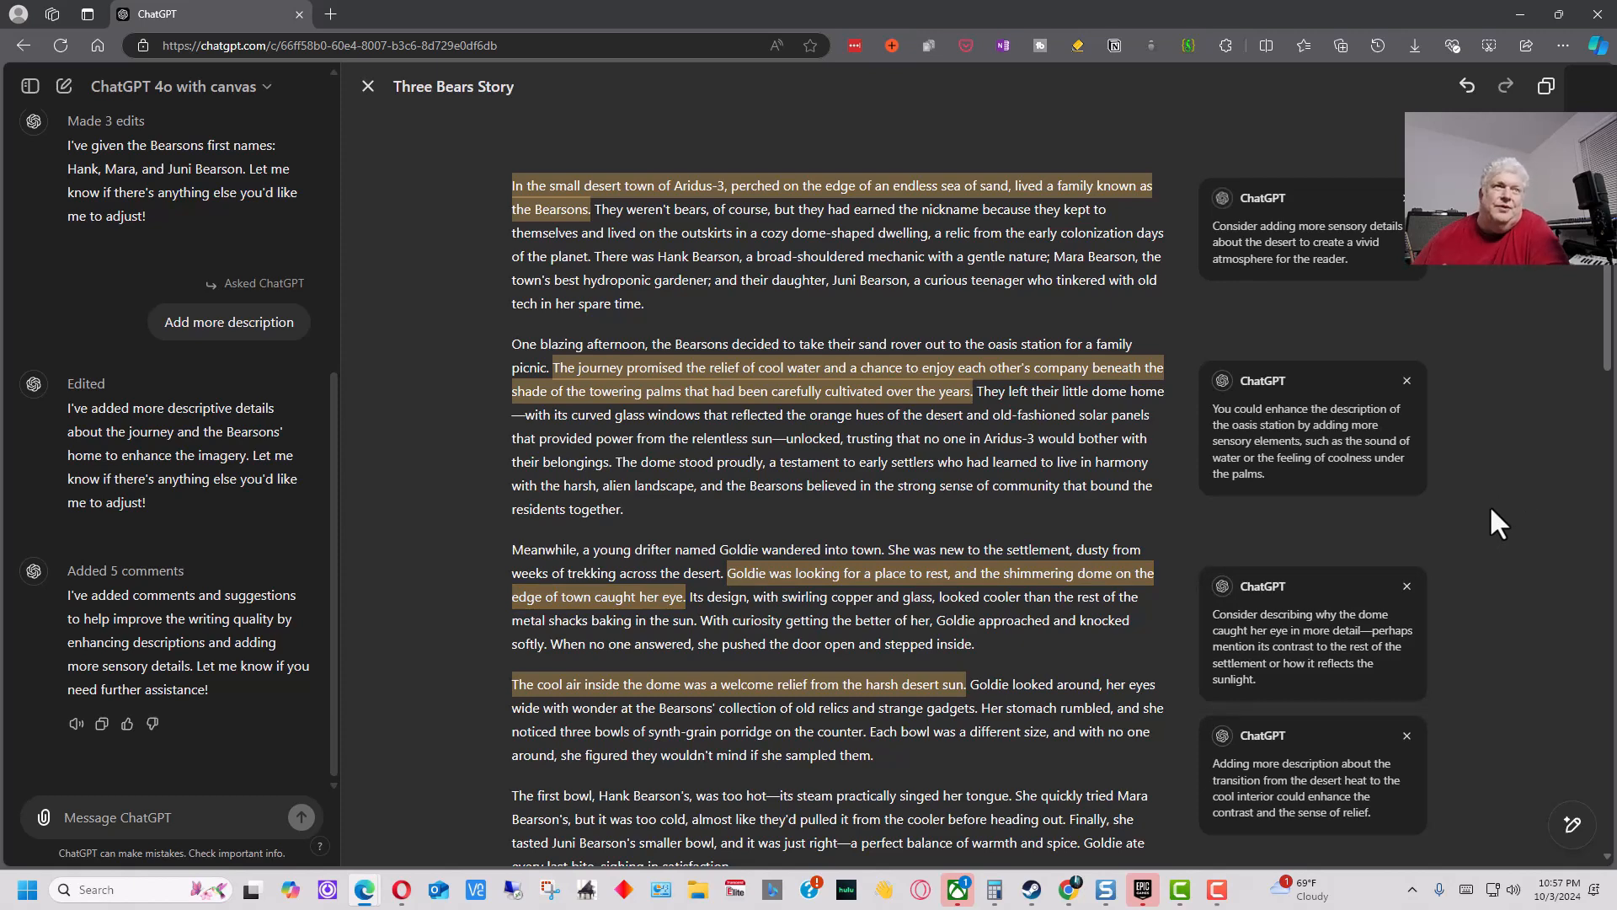
Step: Apply ChatGPT's suggested edits on the desert's sensory details, the oasis station, the dome's appearance and the remaining comments
mouse_move(1287, 286)
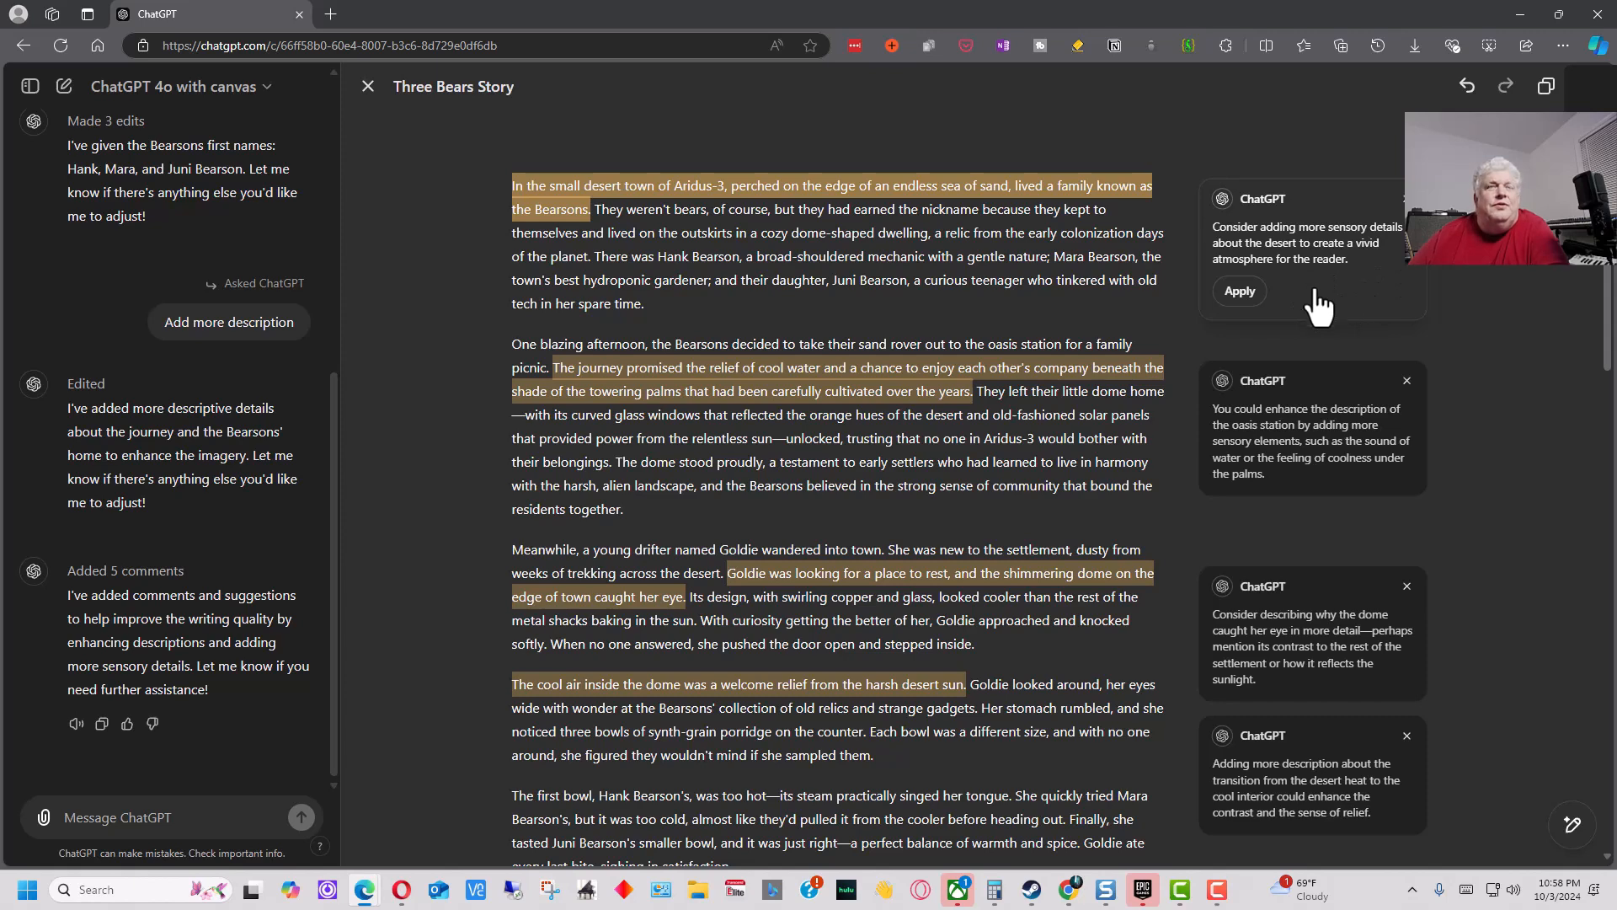
click(1239, 290)
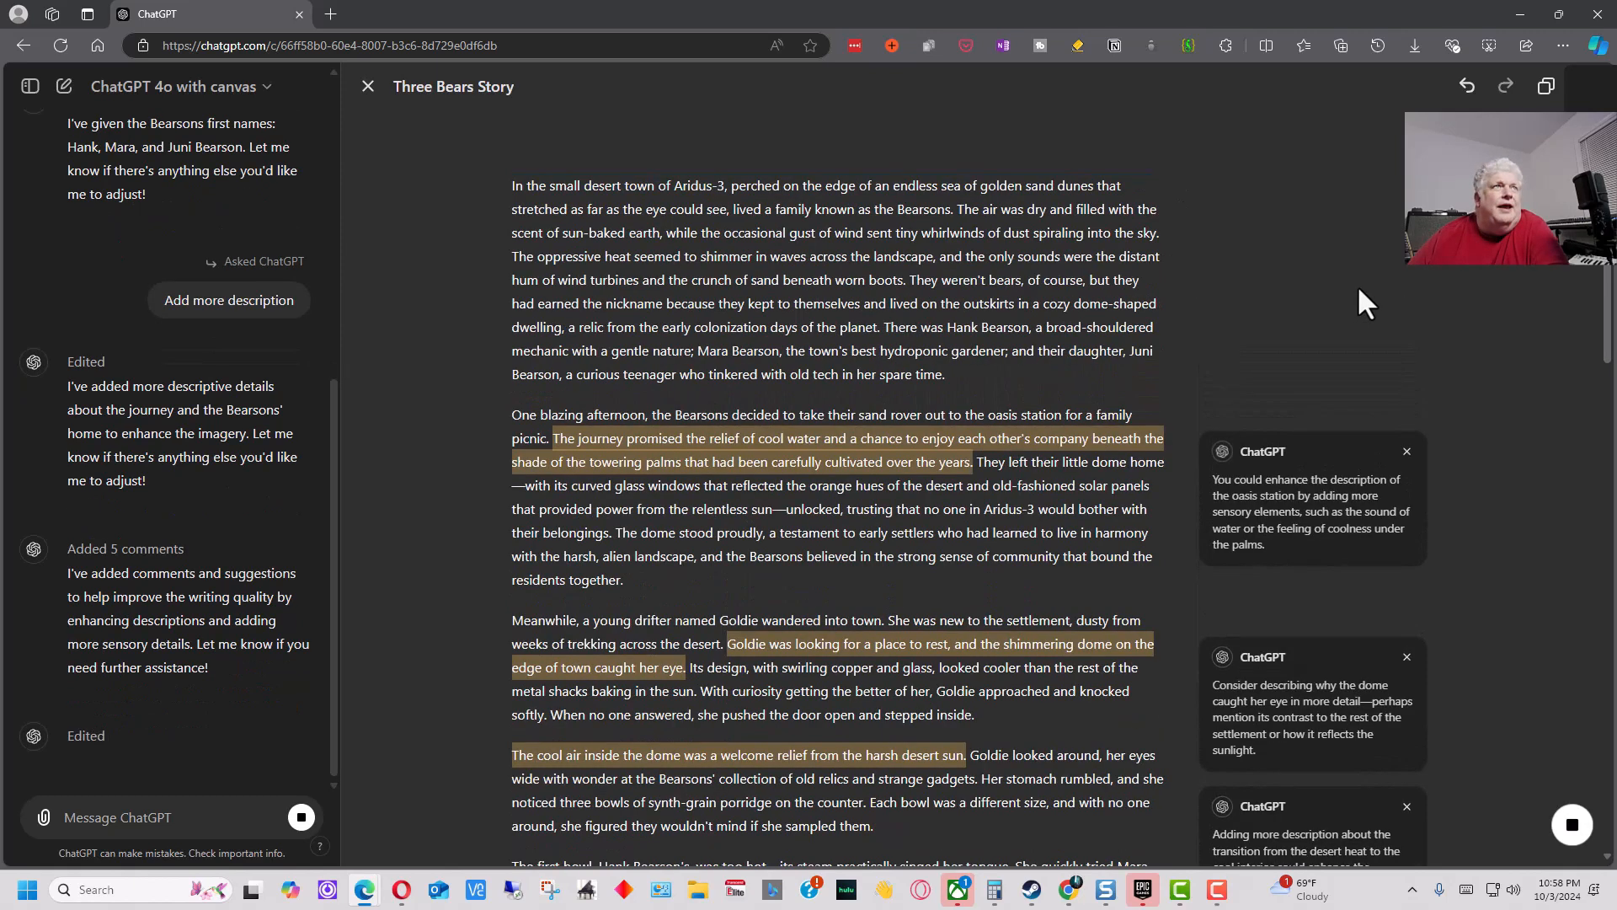
mouse_move(1339, 459)
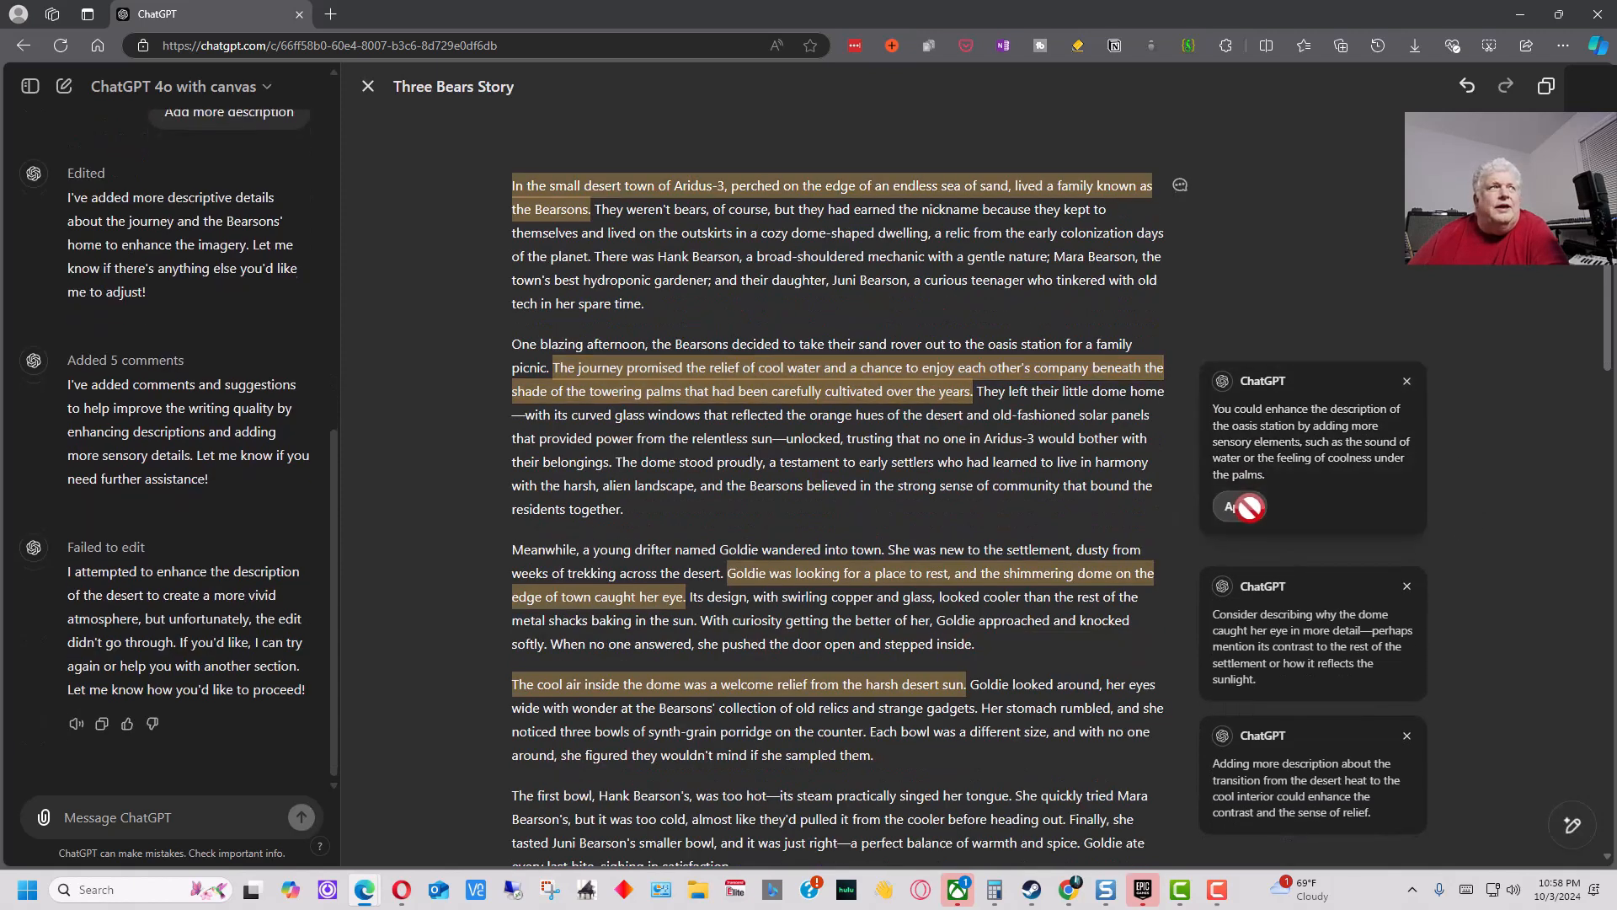
click(1245, 508)
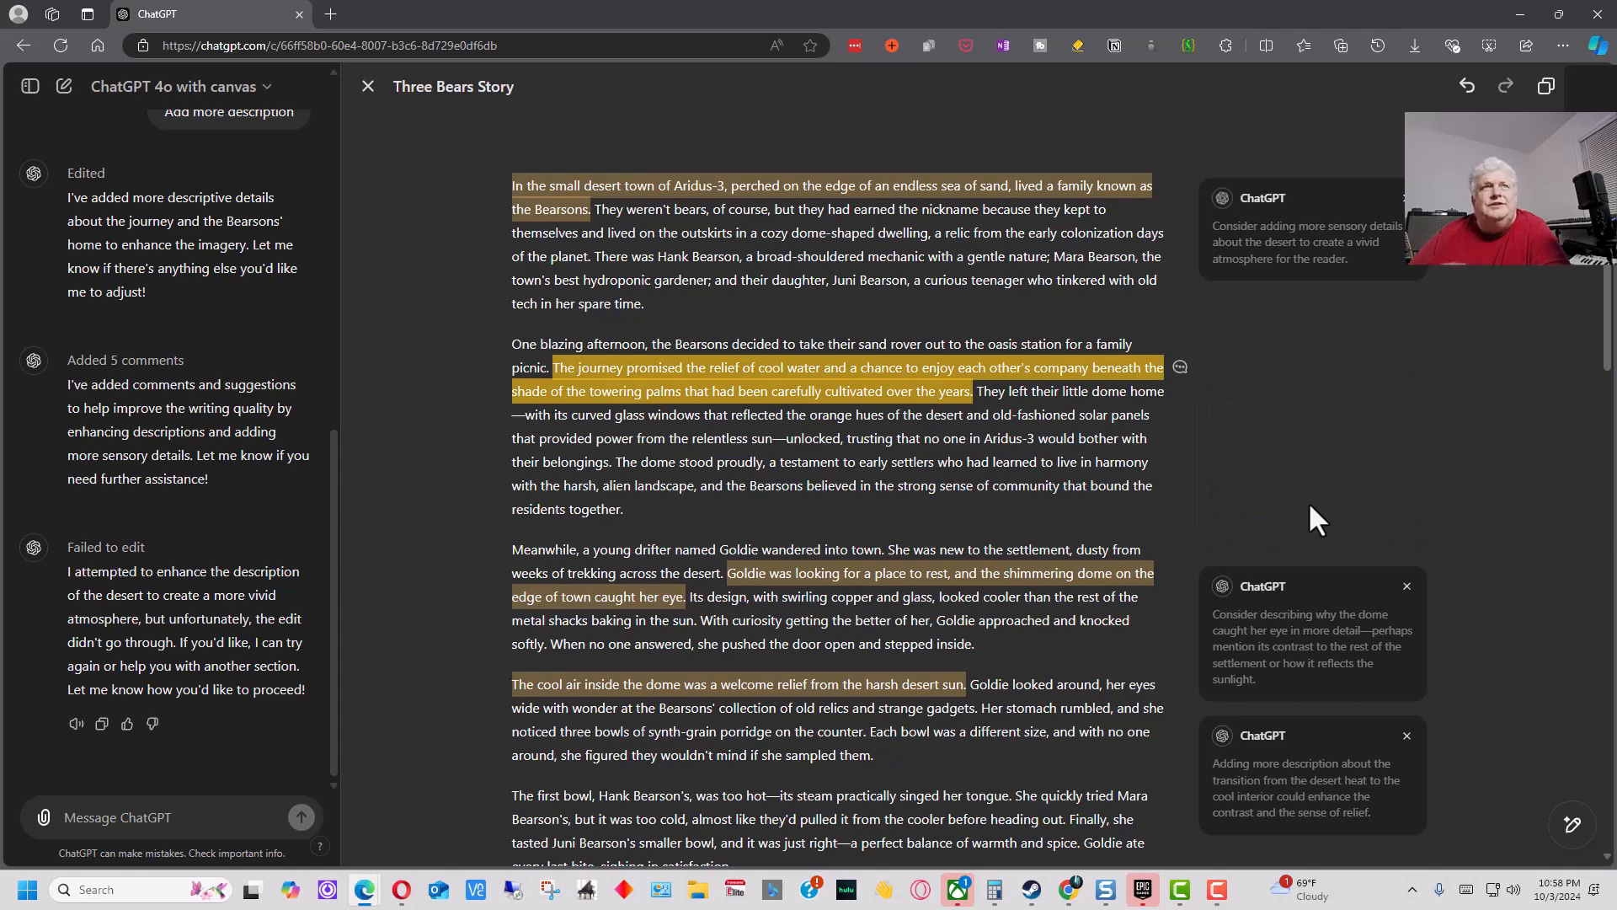
click(1280, 495)
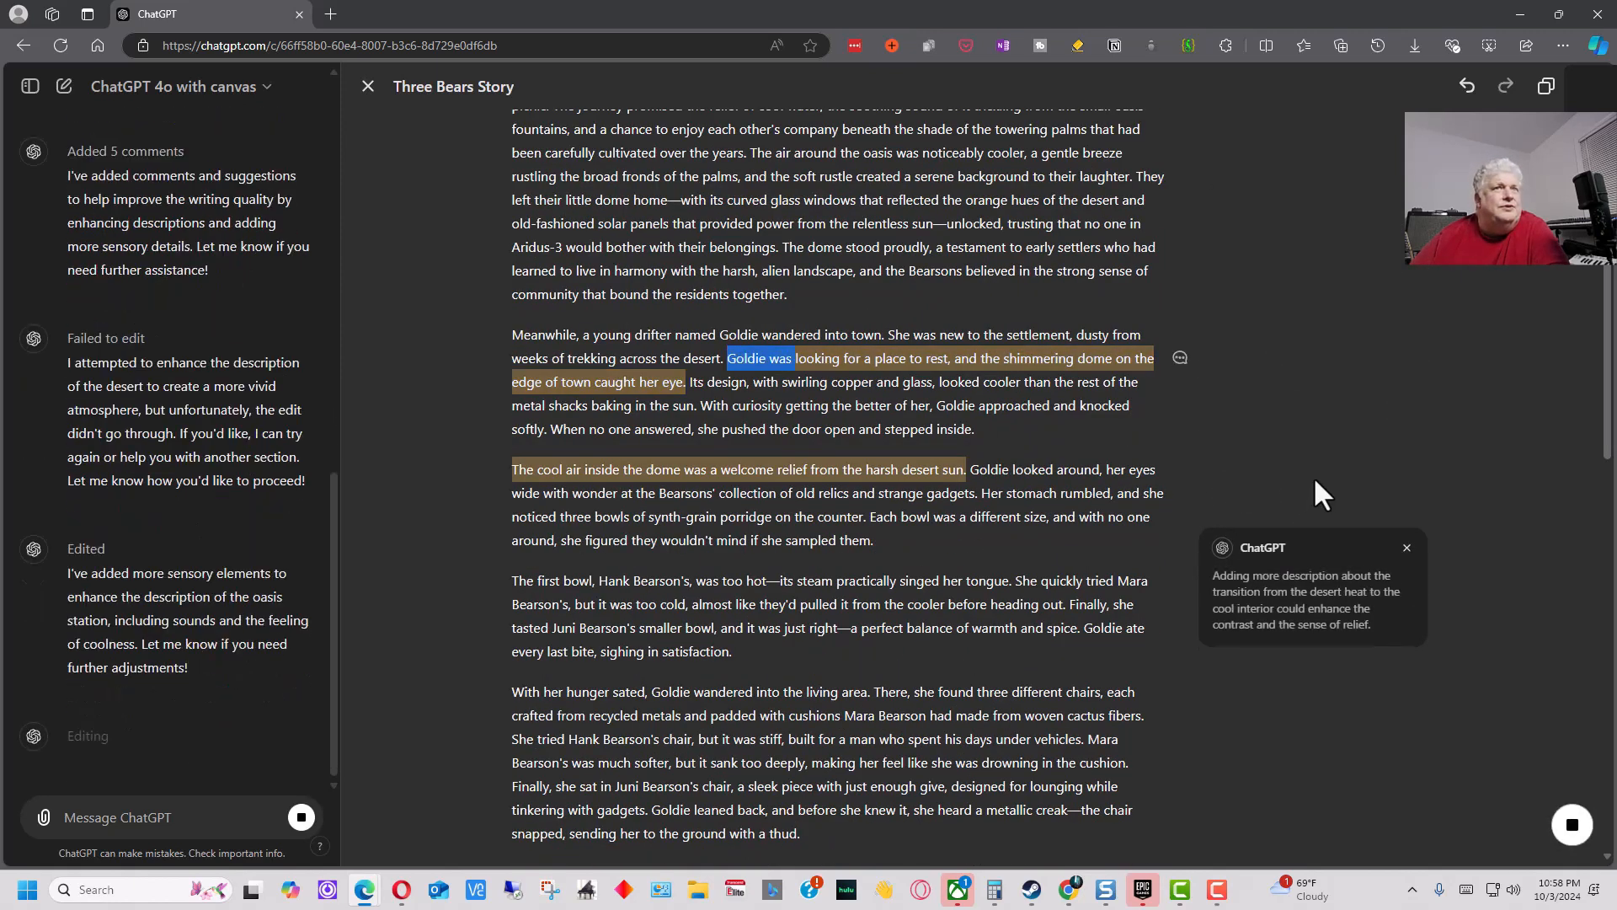
click(1242, 674)
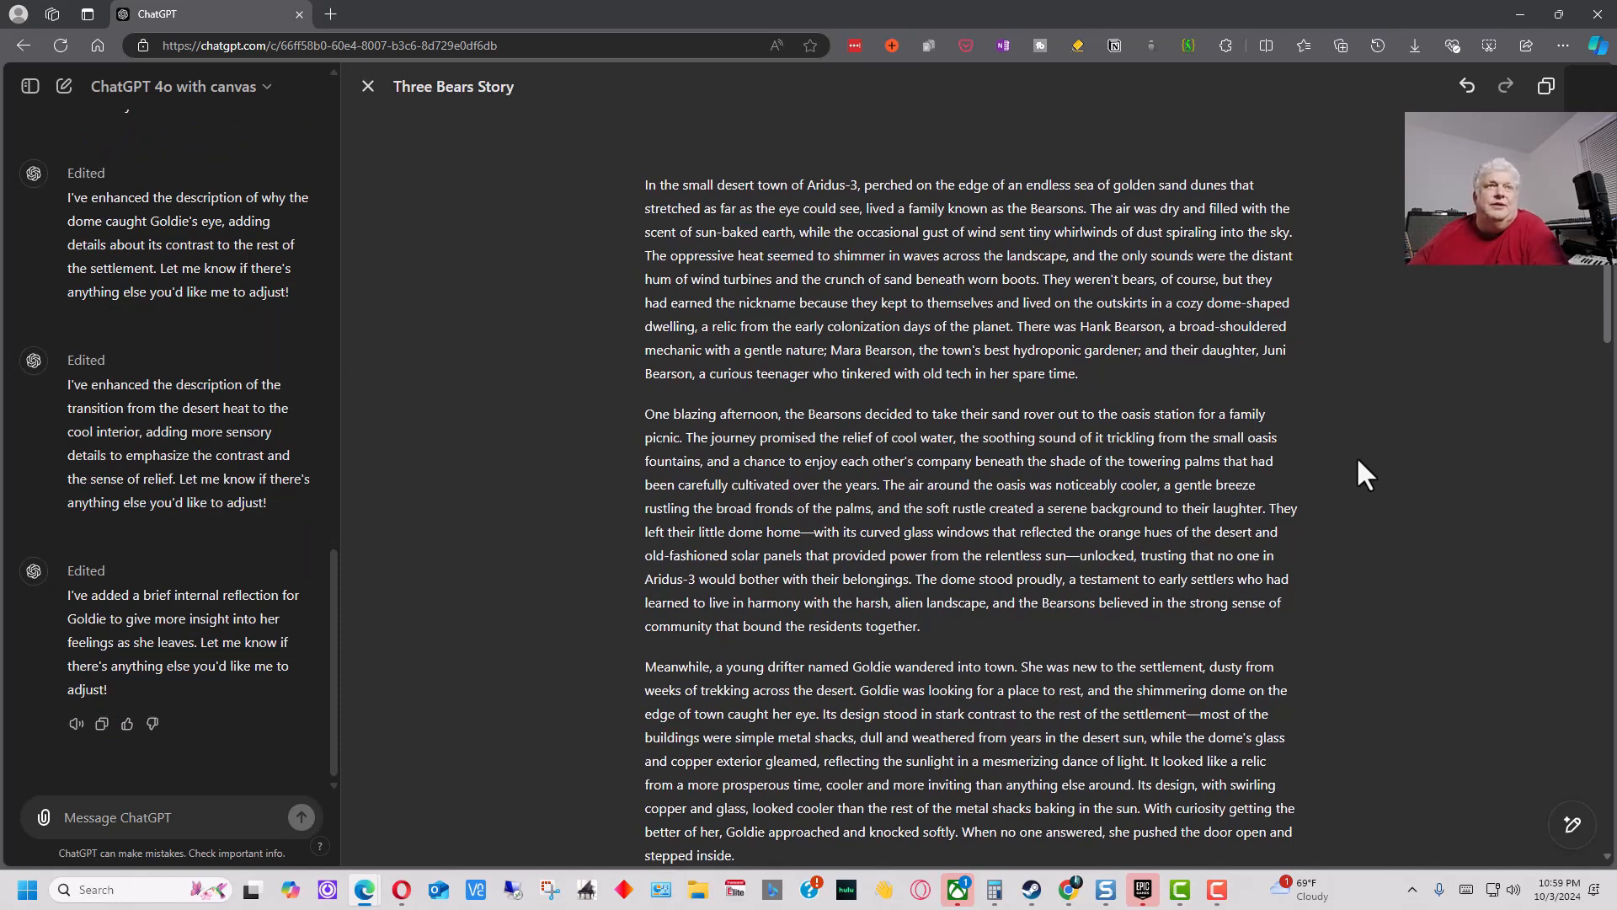
Step: Look over the revised story and examine the canvas controls for length and reading level, leaving both at their current settings
scroll(1356, 457, down, 2)
scroll(1303, 507, down, 2)
scroll(1308, 521, down, 2)
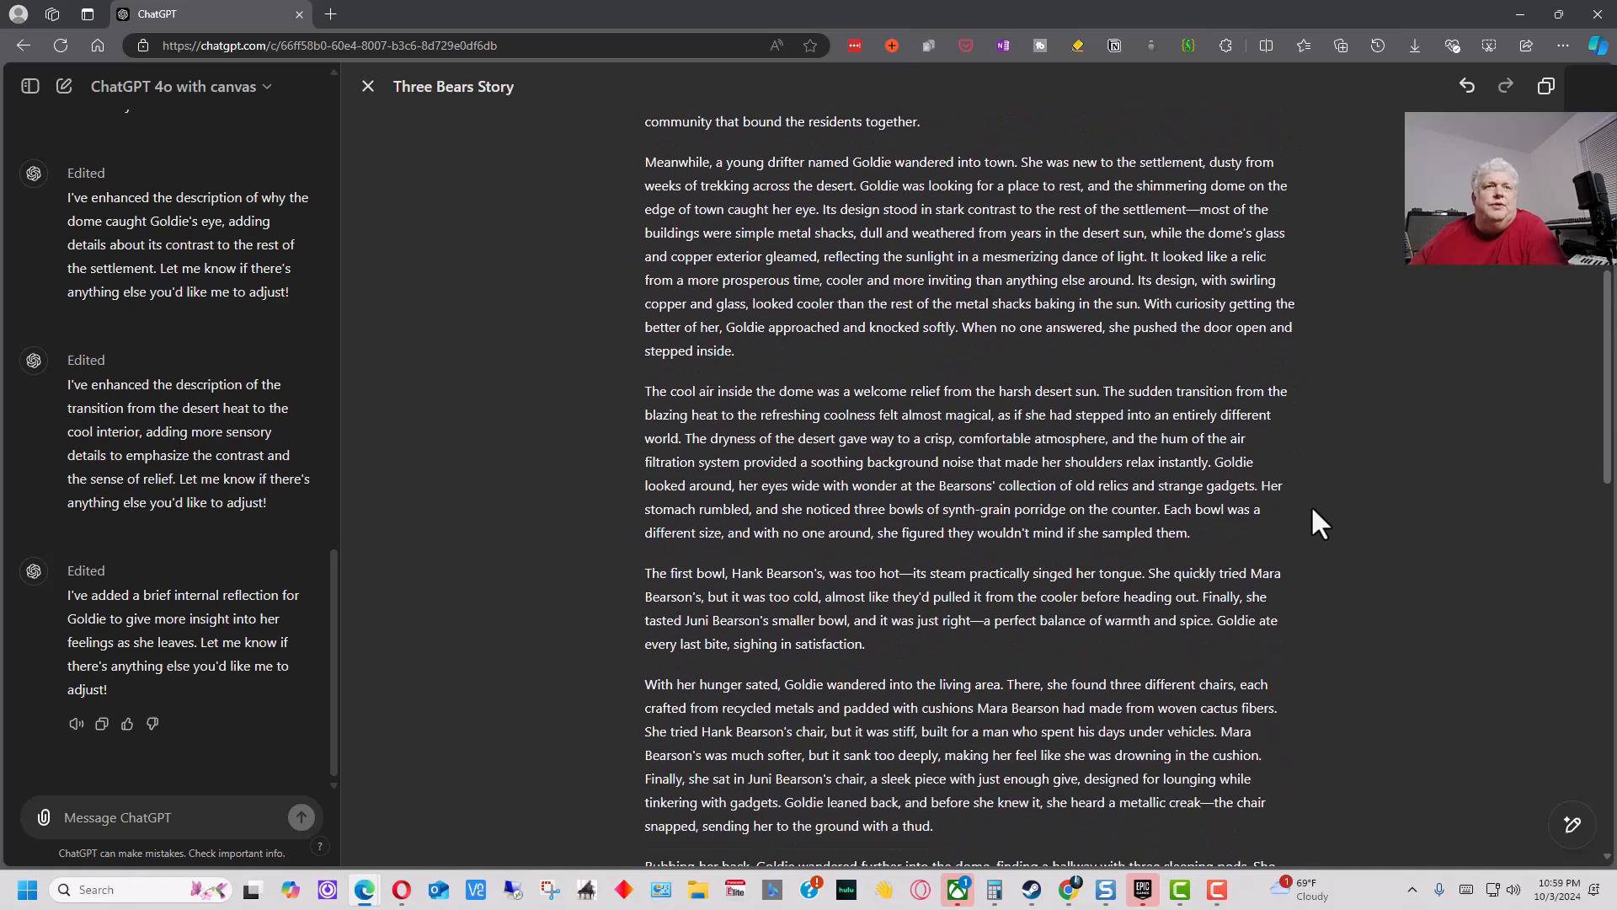
mouse_move(1572, 824)
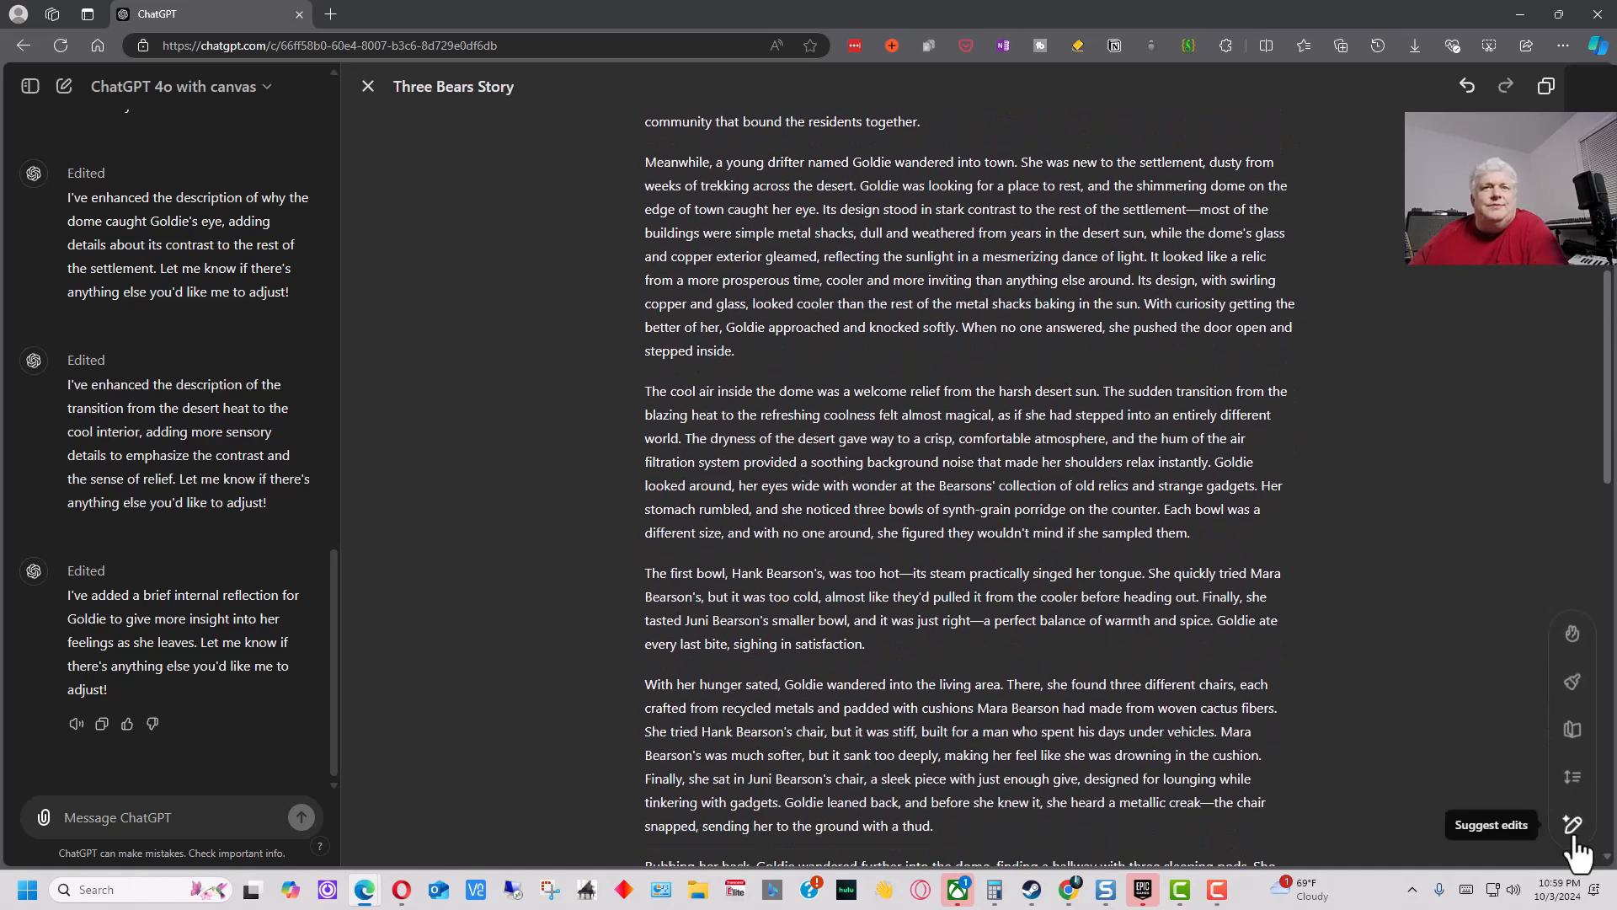
click(1574, 783)
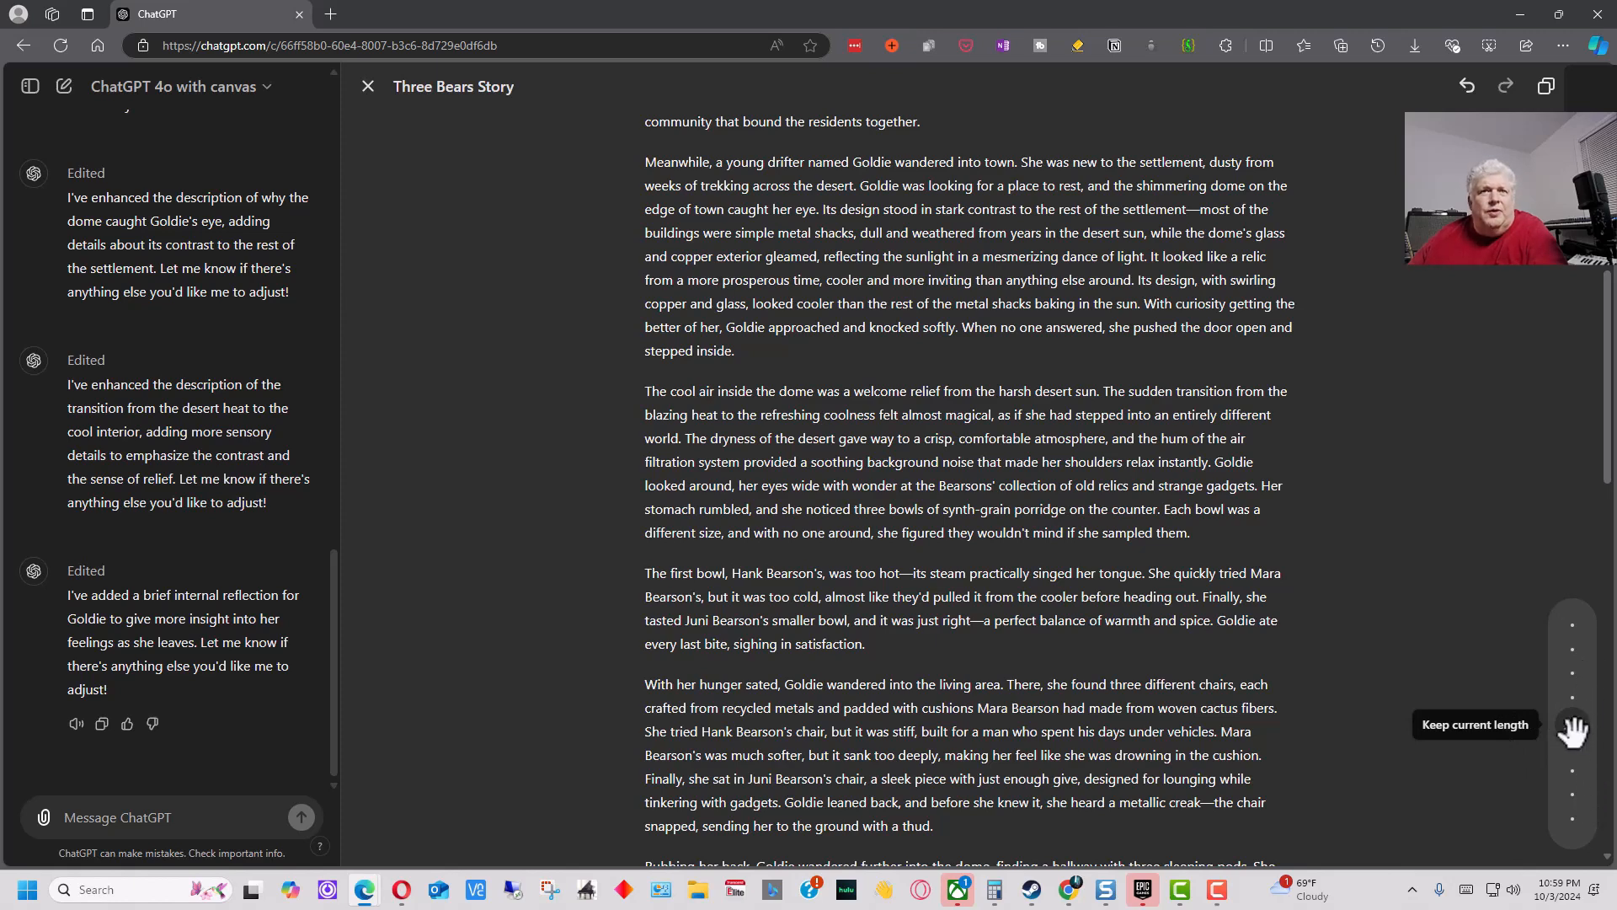
drag(1571, 731, 1588, 761)
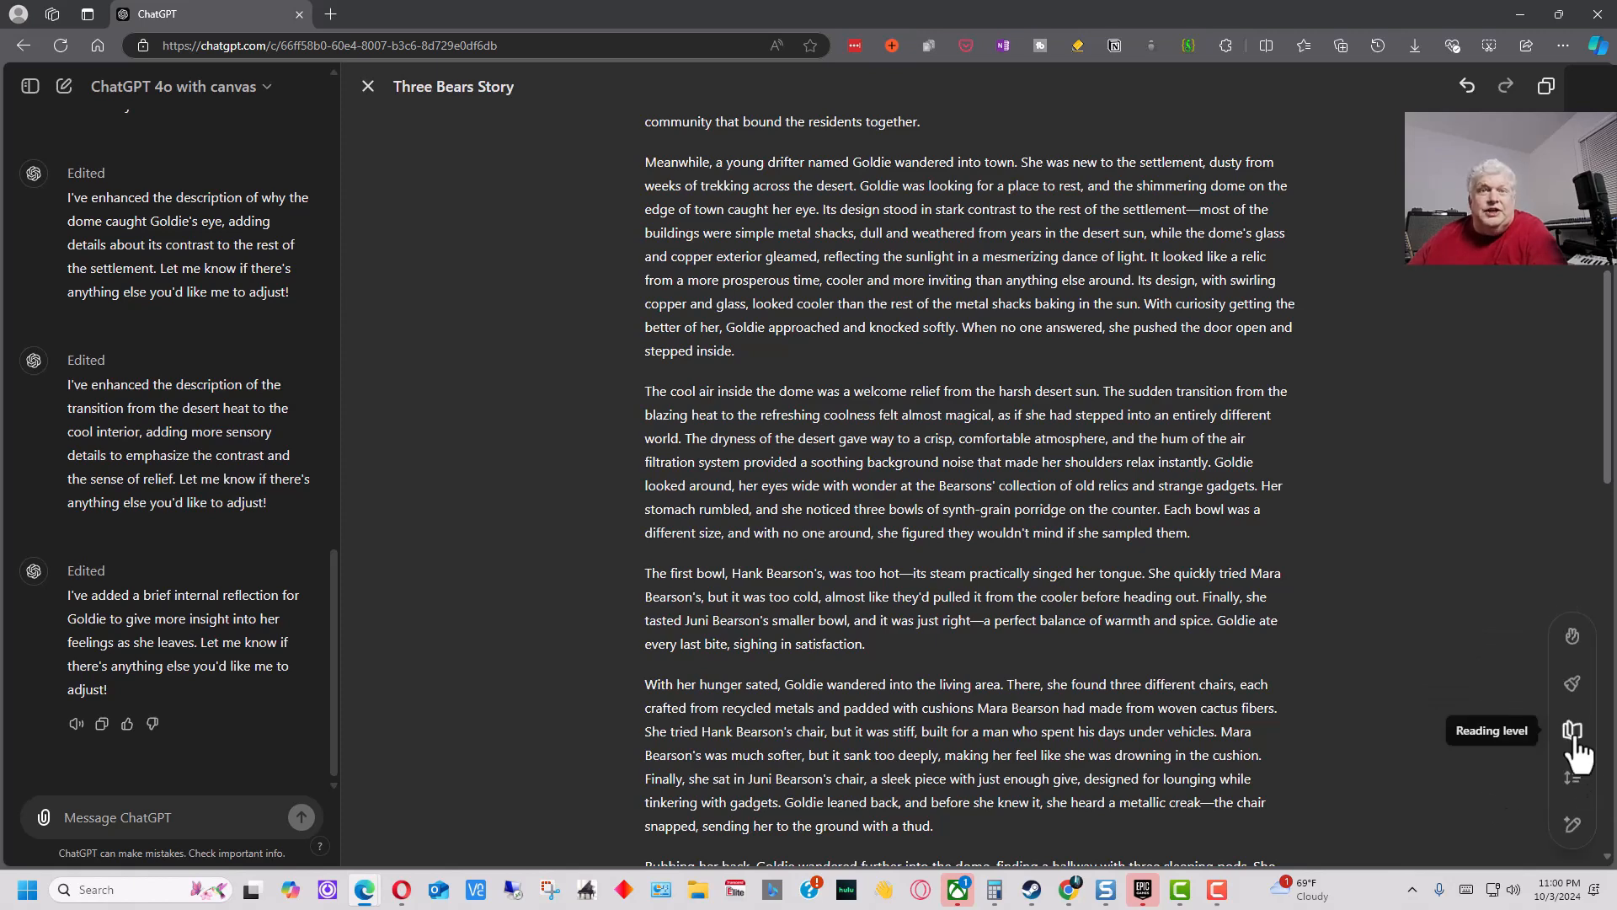
click(1575, 736)
mouse_move(1575, 742)
mouse_down()
mouse_move(1575, 624)
mouse_move(1575, 729)
mouse_up()
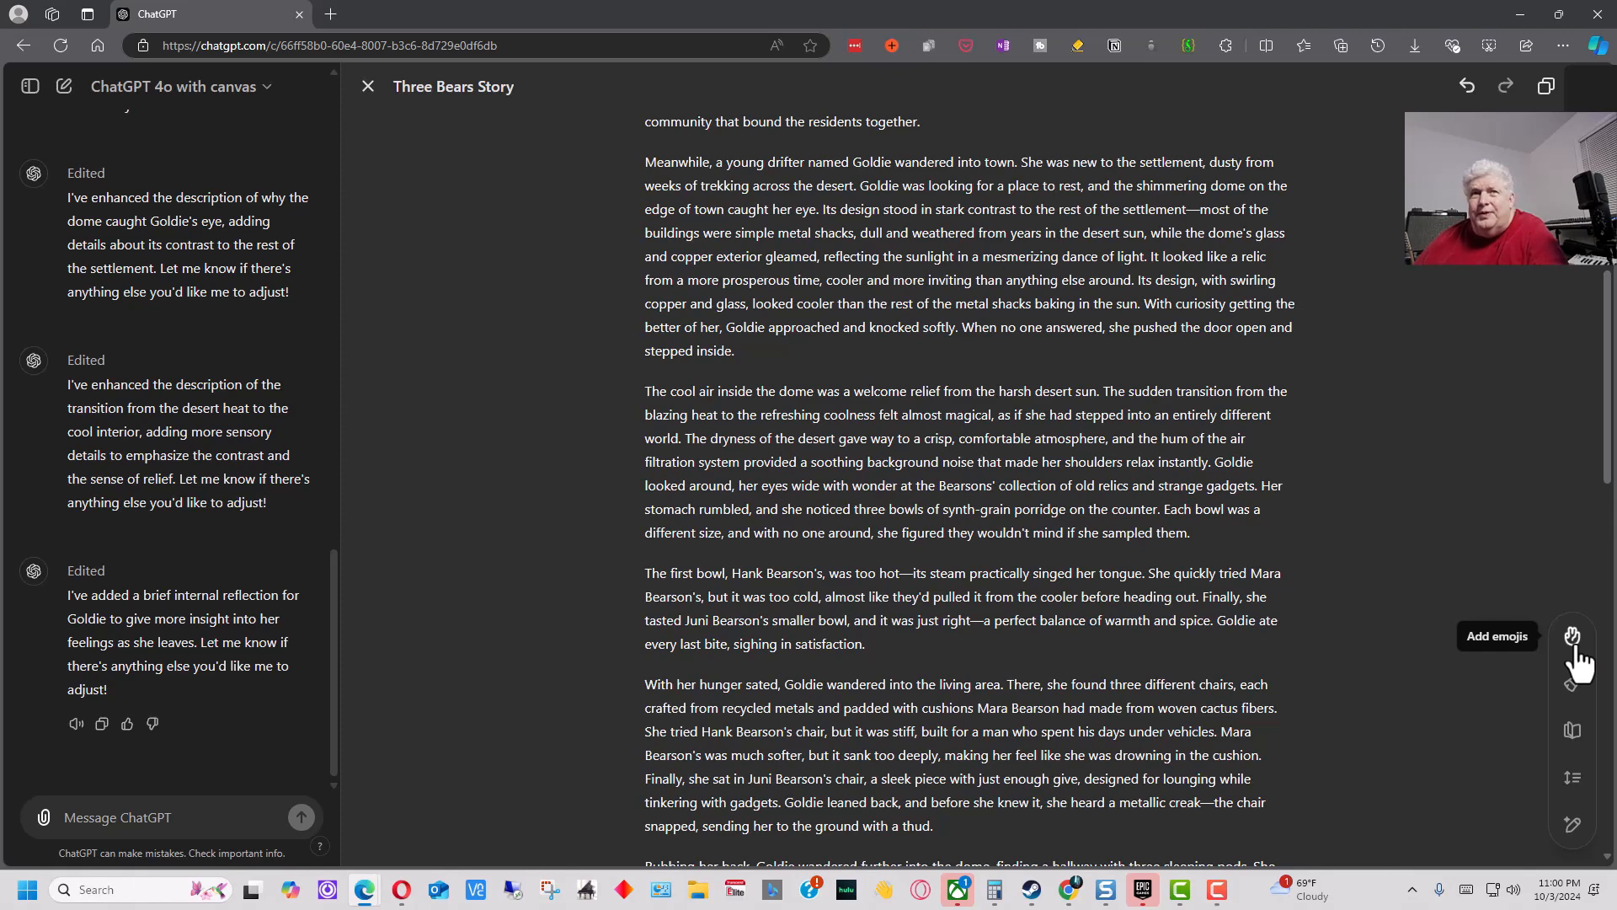
Step: Rewrite the whole story at a high school reading level and make it longer
click(1574, 733)
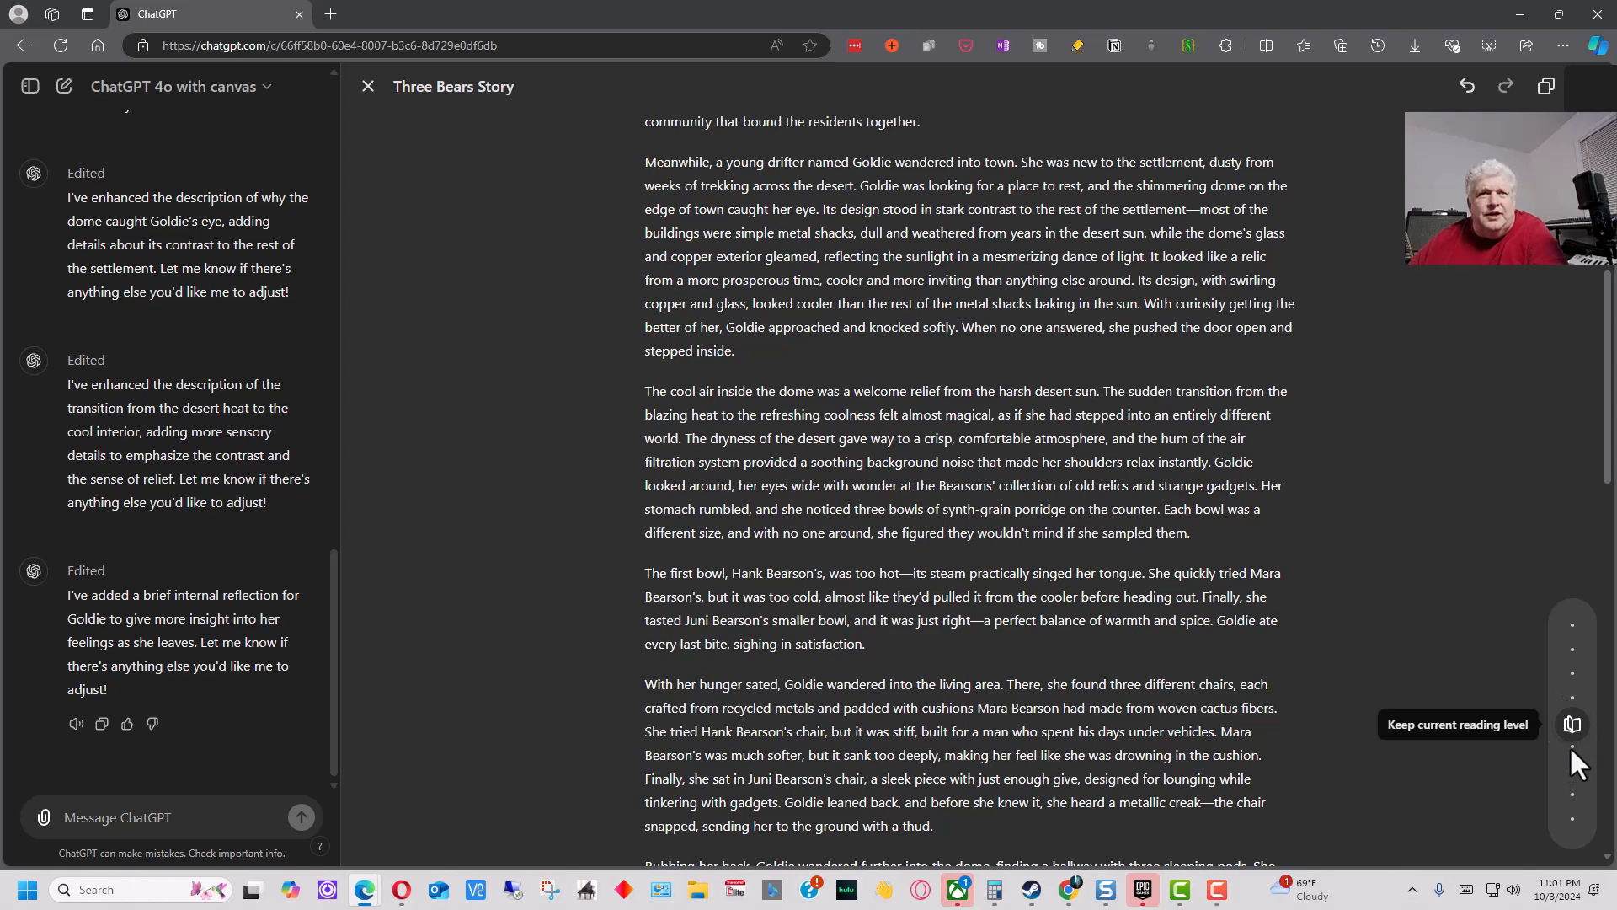
drag(1572, 724, 1573, 695)
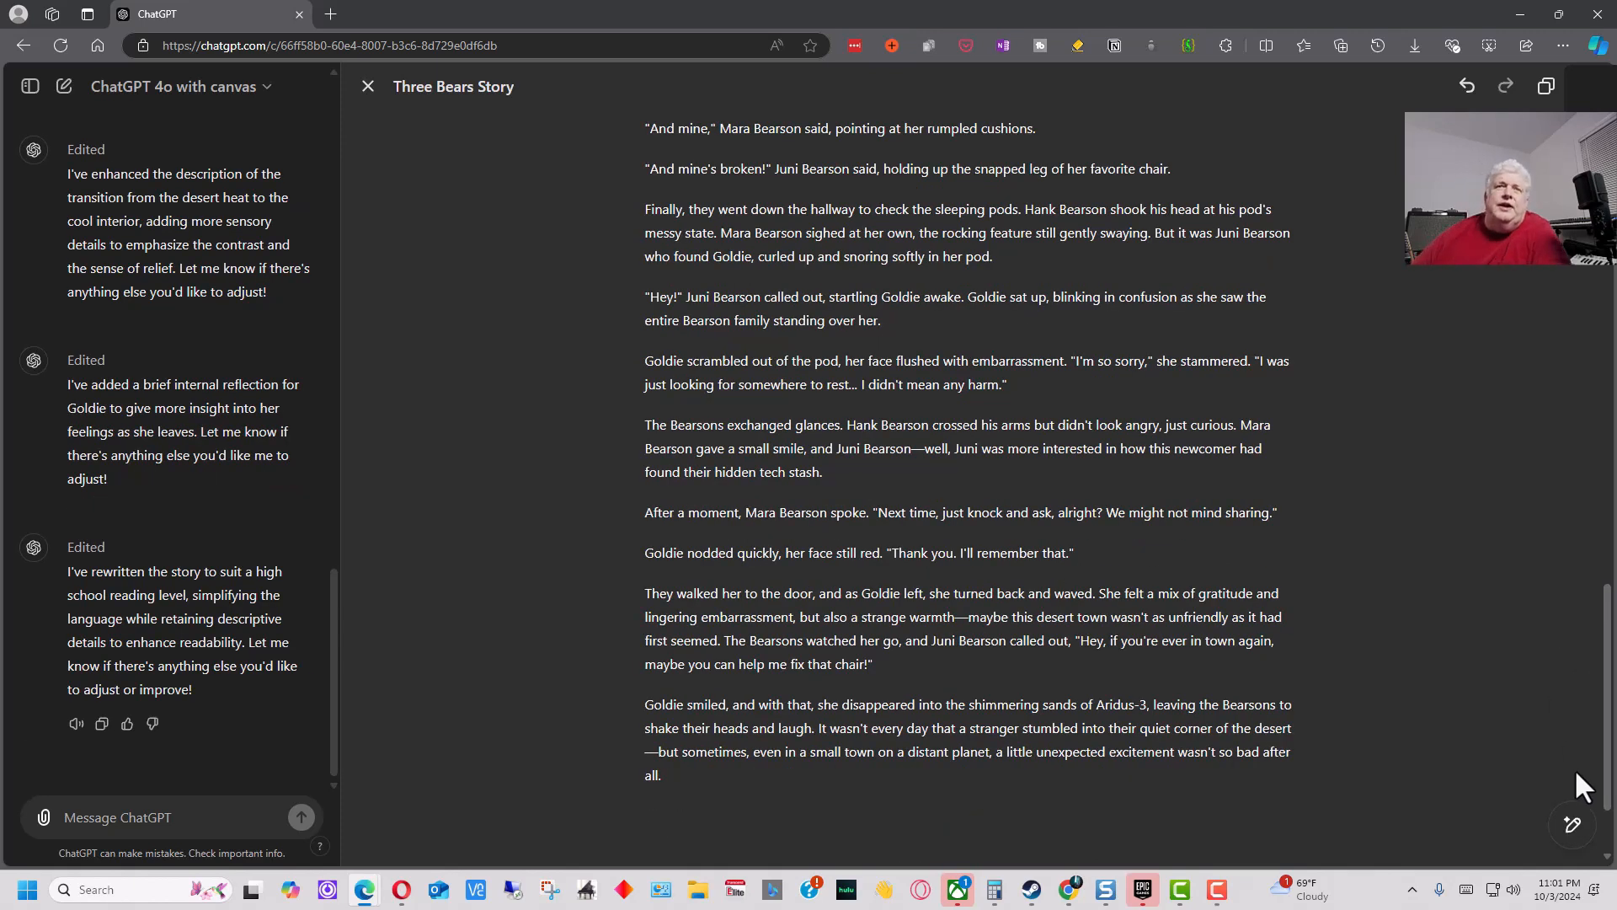
mouse_move(1592, 842)
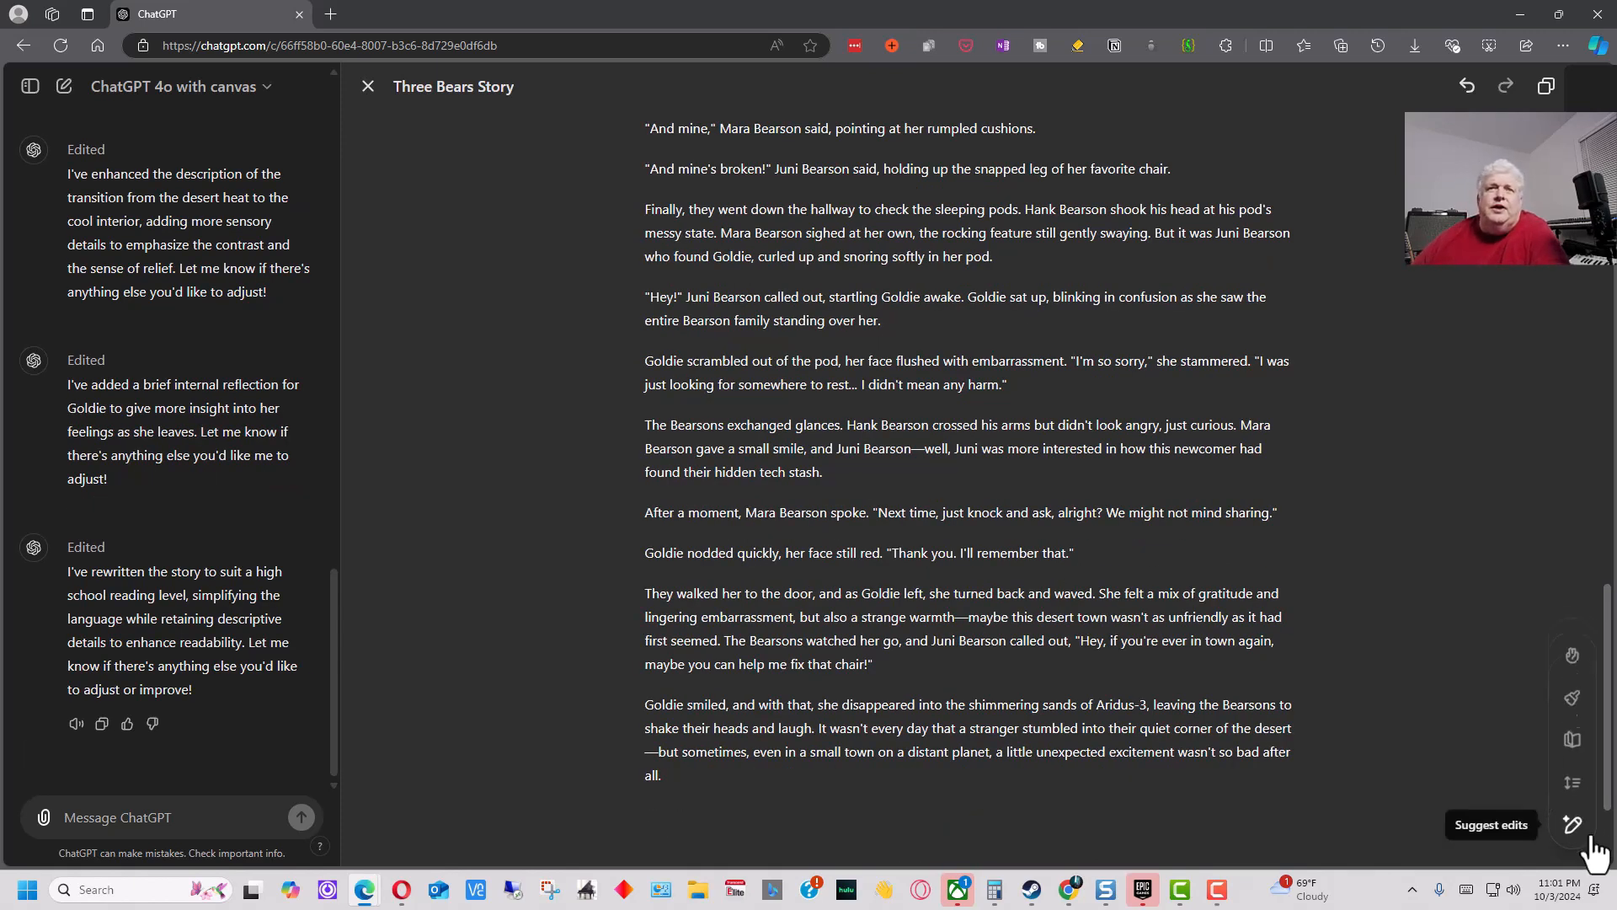
click(1574, 780)
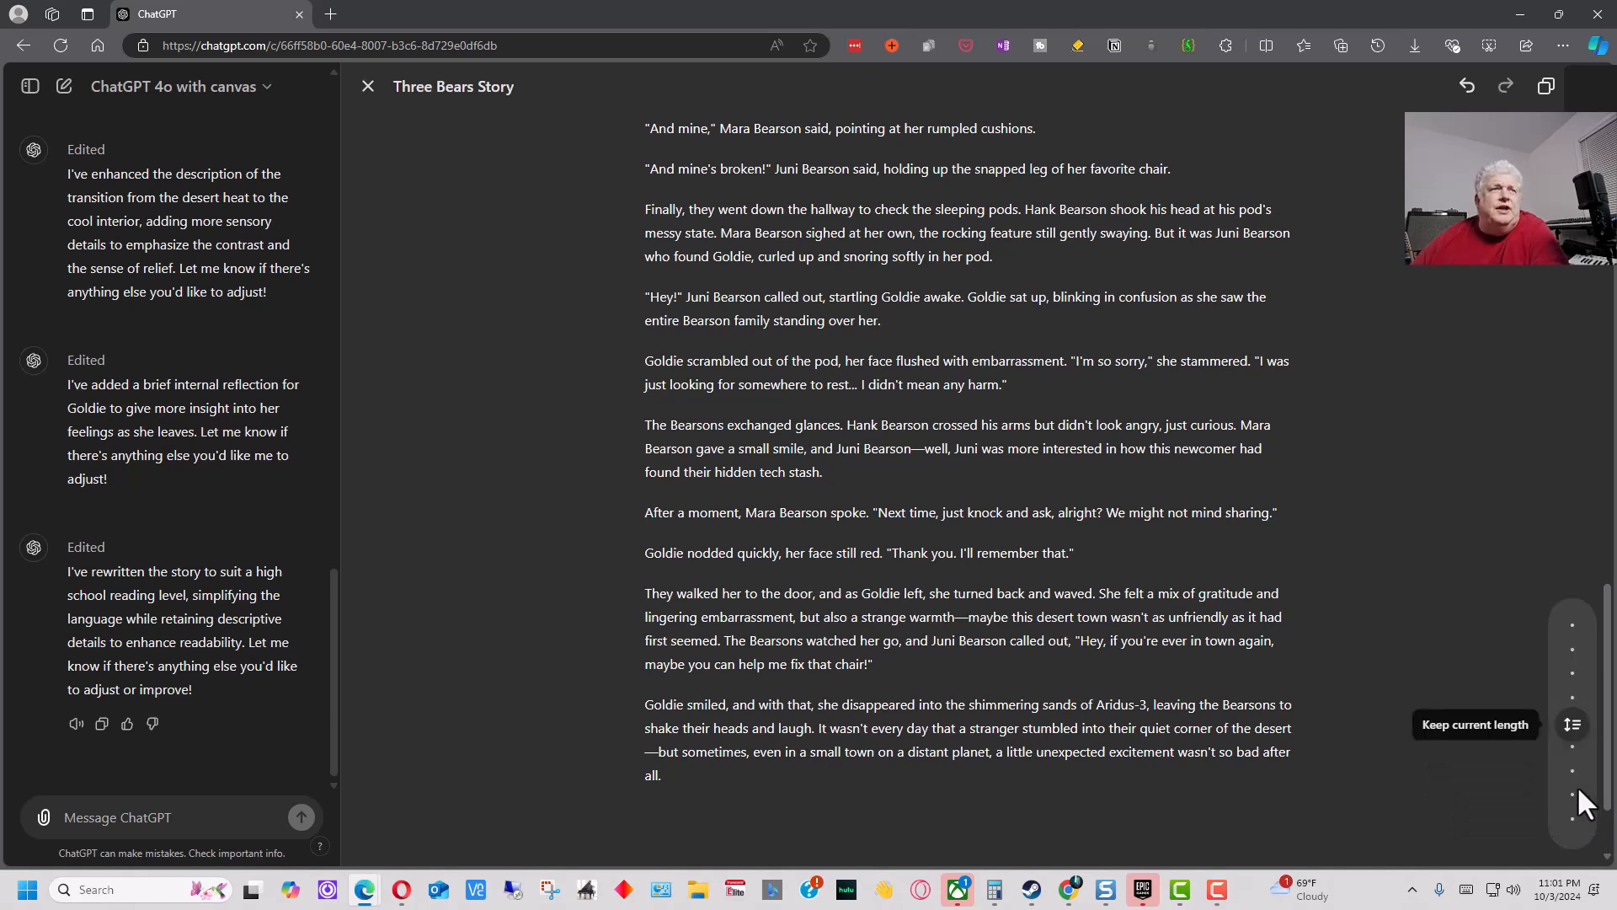
drag(1575, 727, 1574, 702)
click(1573, 701)
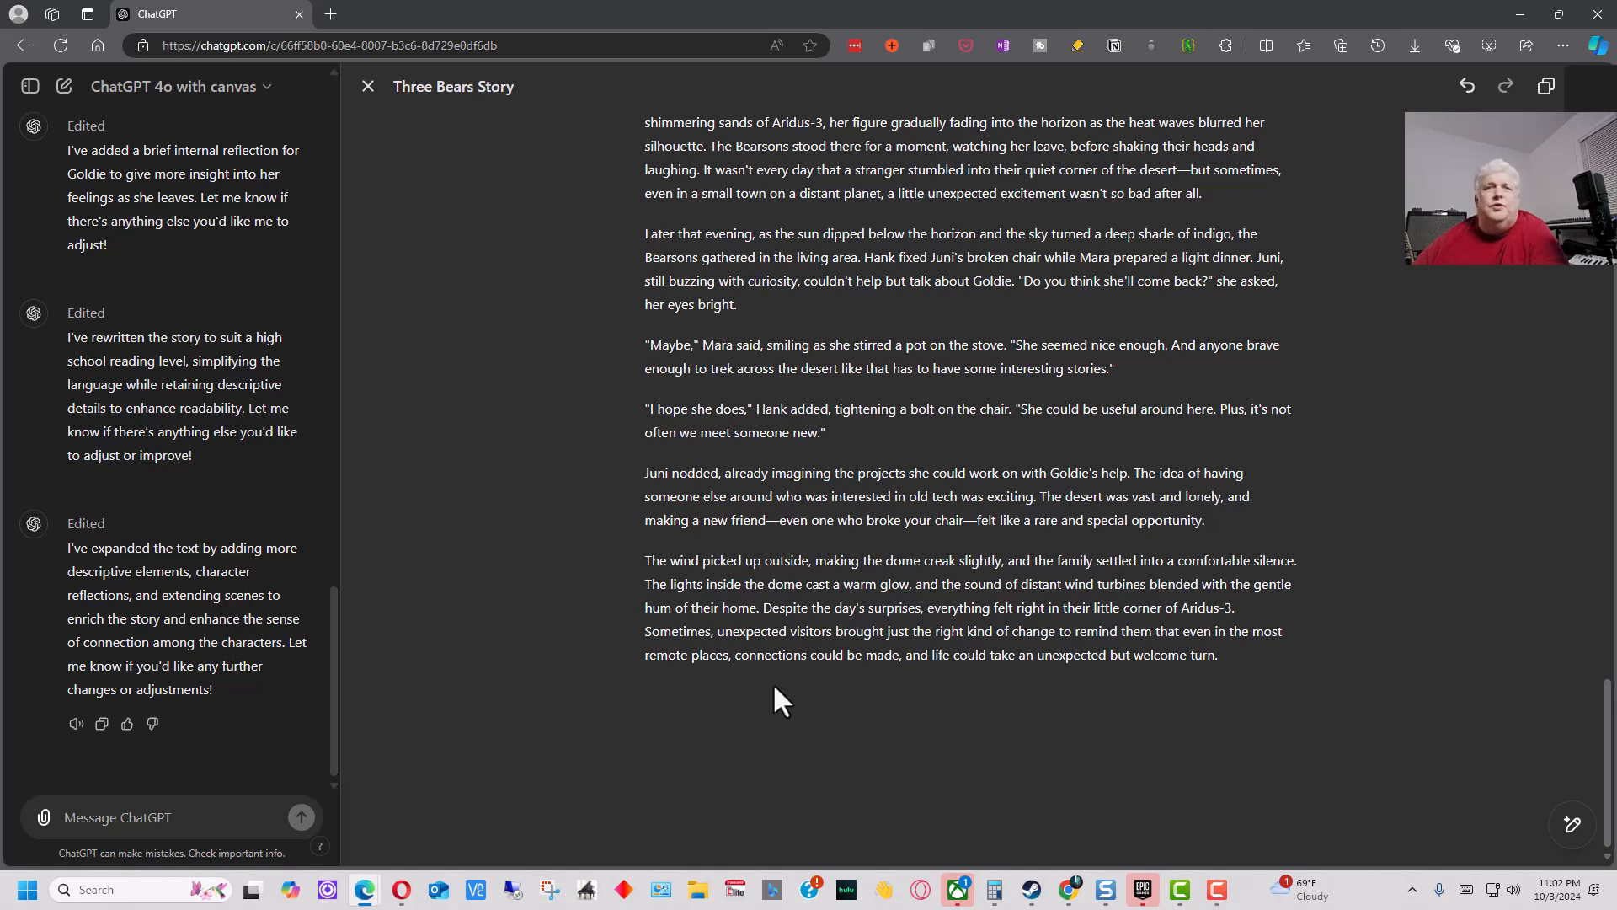
Step: Have ChatGPT add final polish to the whole story
mouse_move(1573, 830)
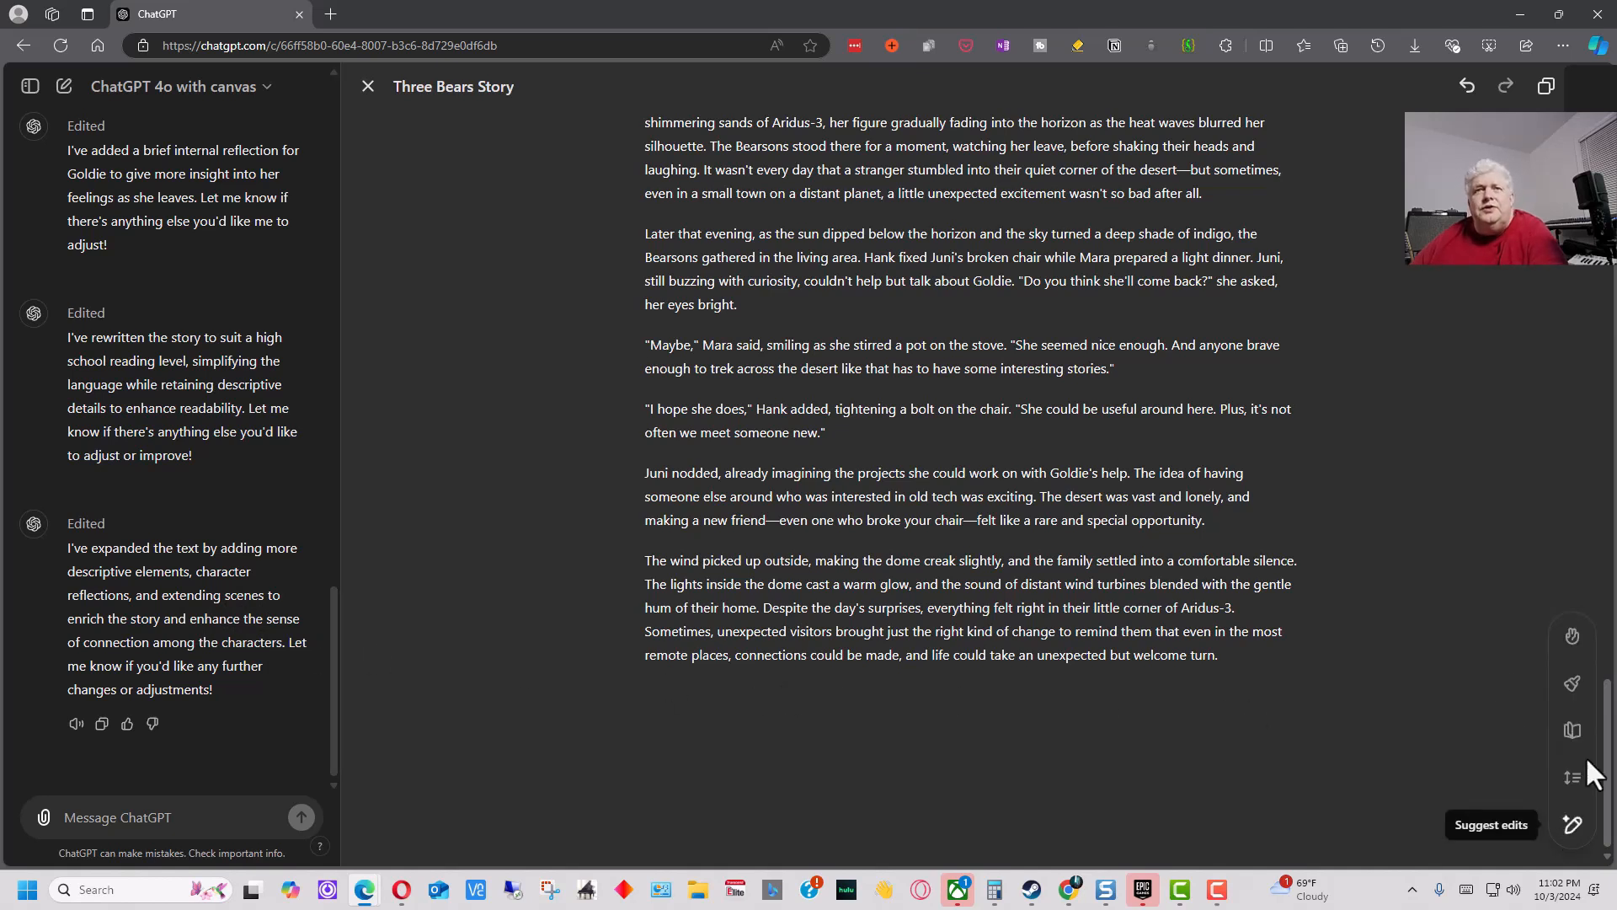
click(1572, 689)
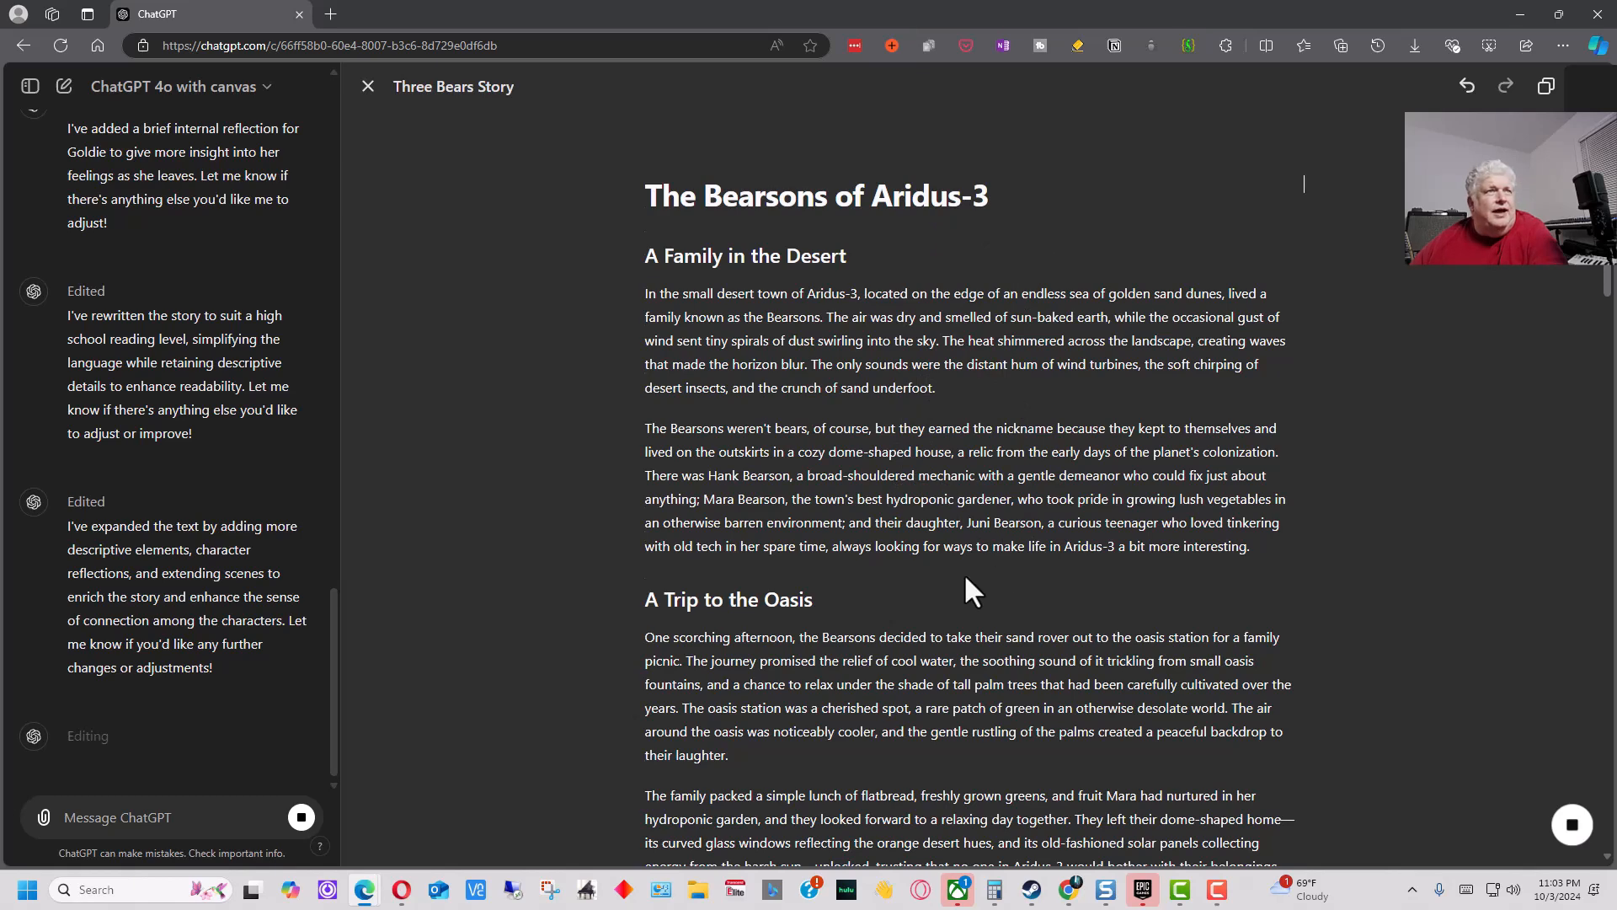
scroll(1110, 513, down, 14)
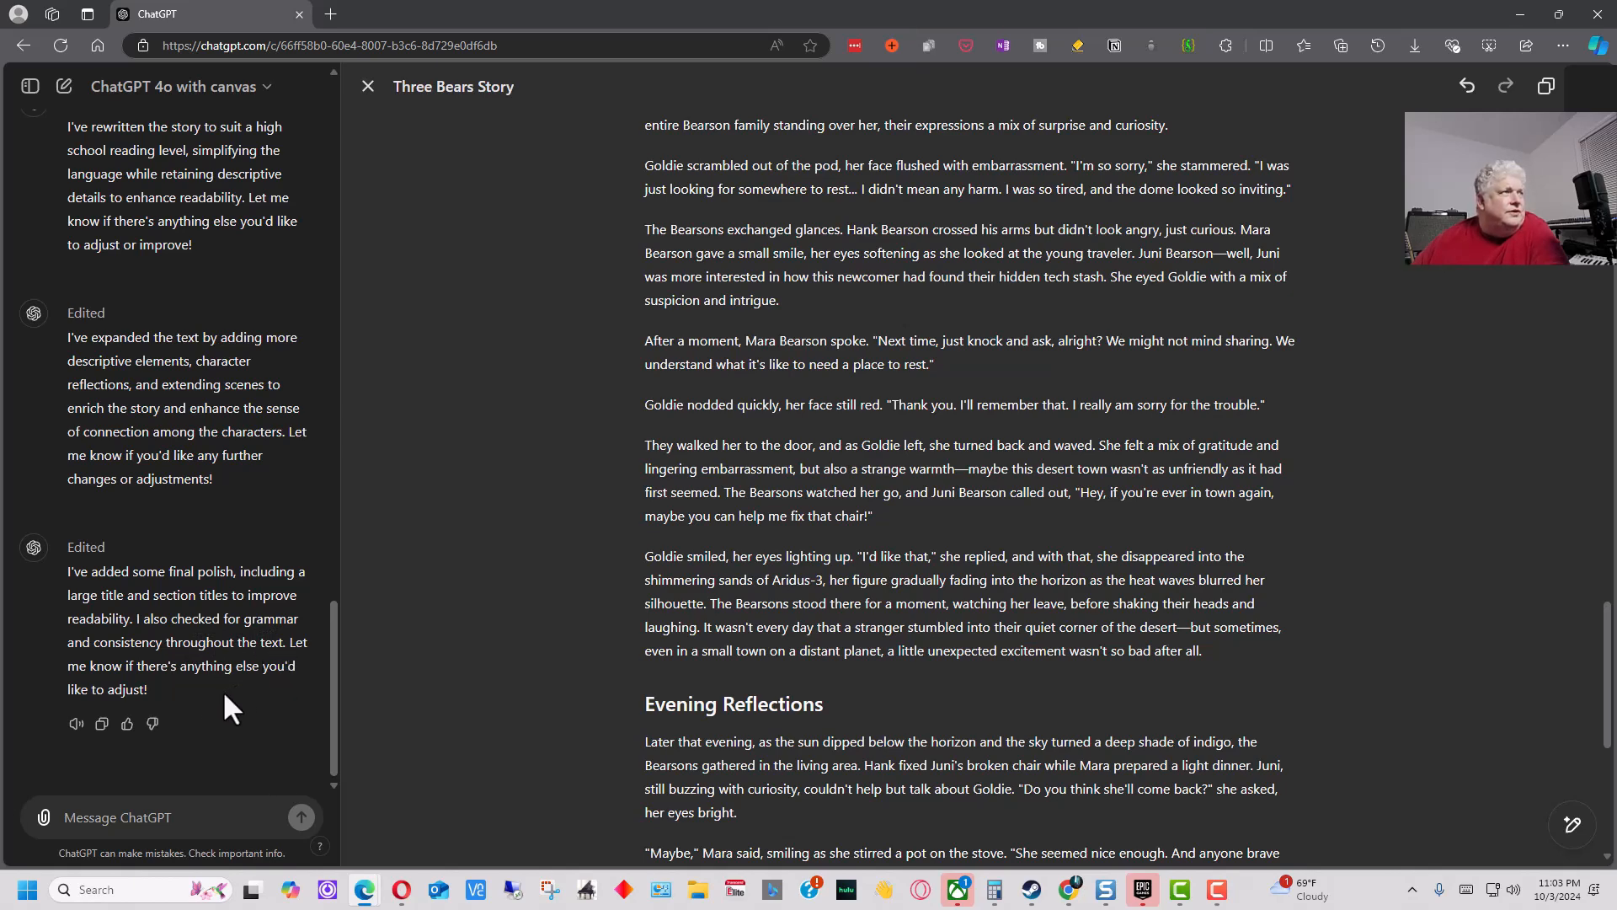
Step: Look over the polished story back up to its beginning, examining the main title, section headings and opening paragraphs
scroll(1162, 479, up, 7)
scroll(1162, 478, up, 20)
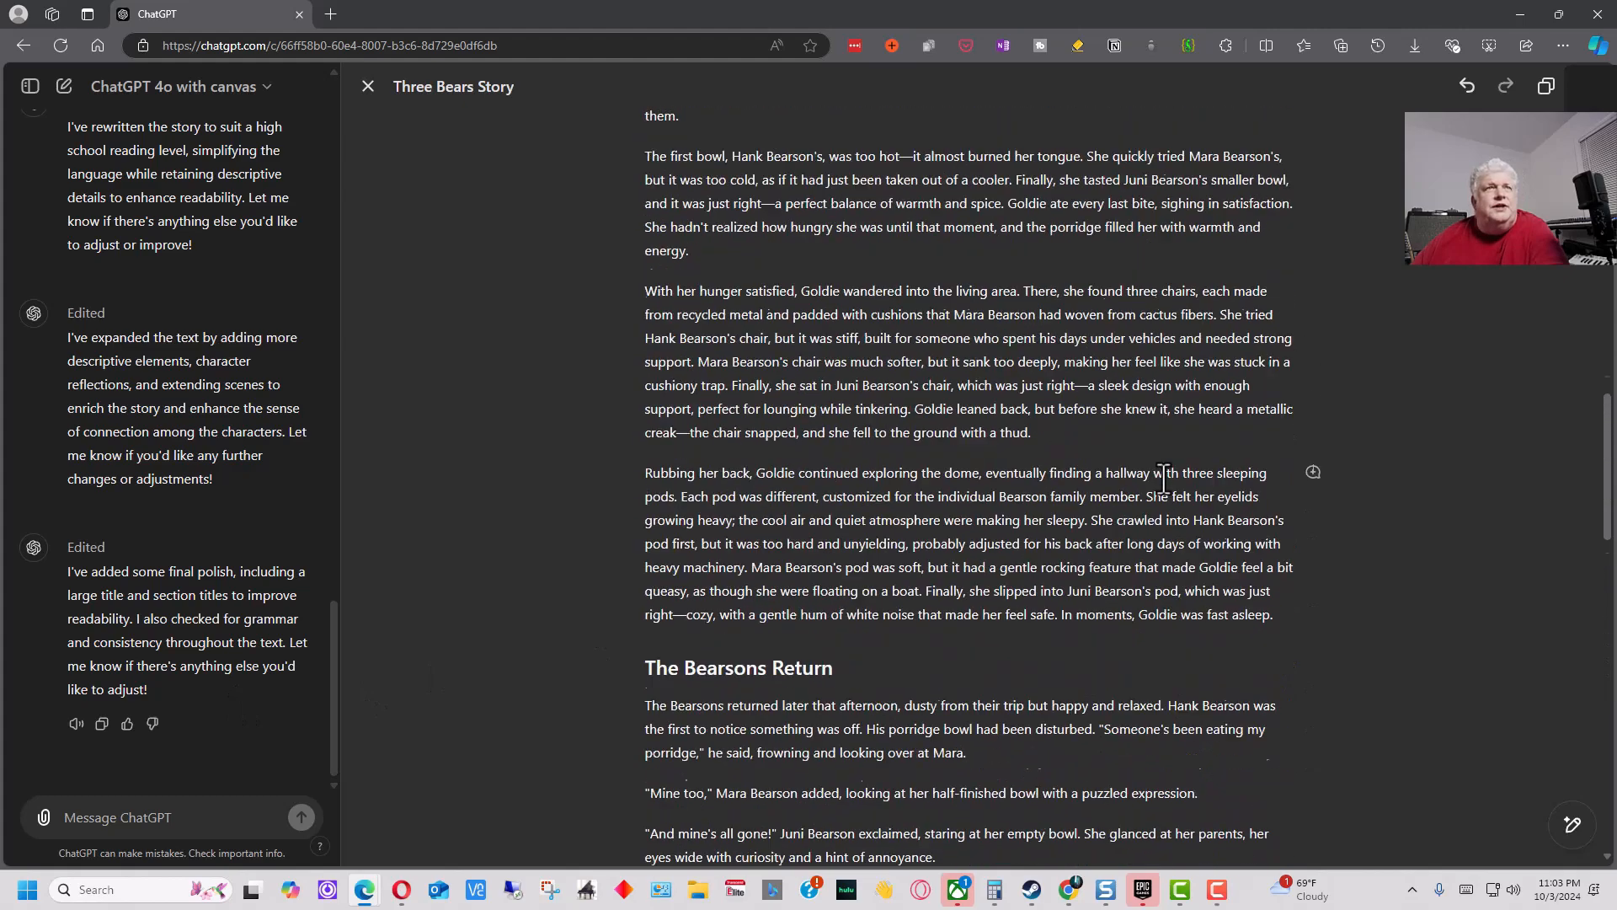
scroll(1172, 480, up, 2)
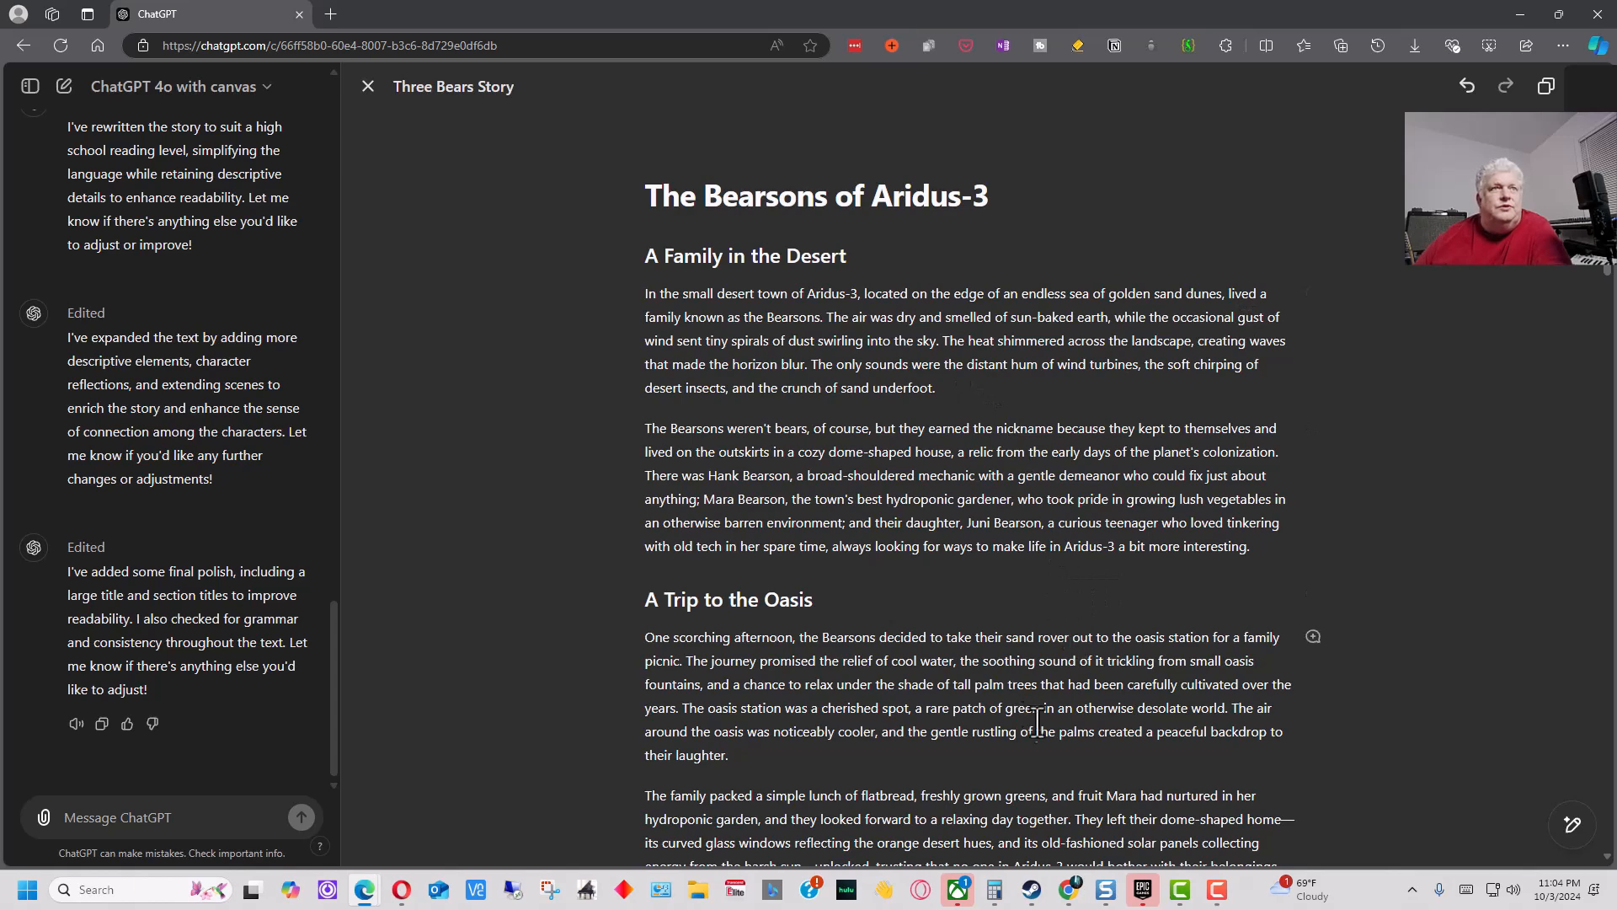
scroll(1134, 648, down, 1)
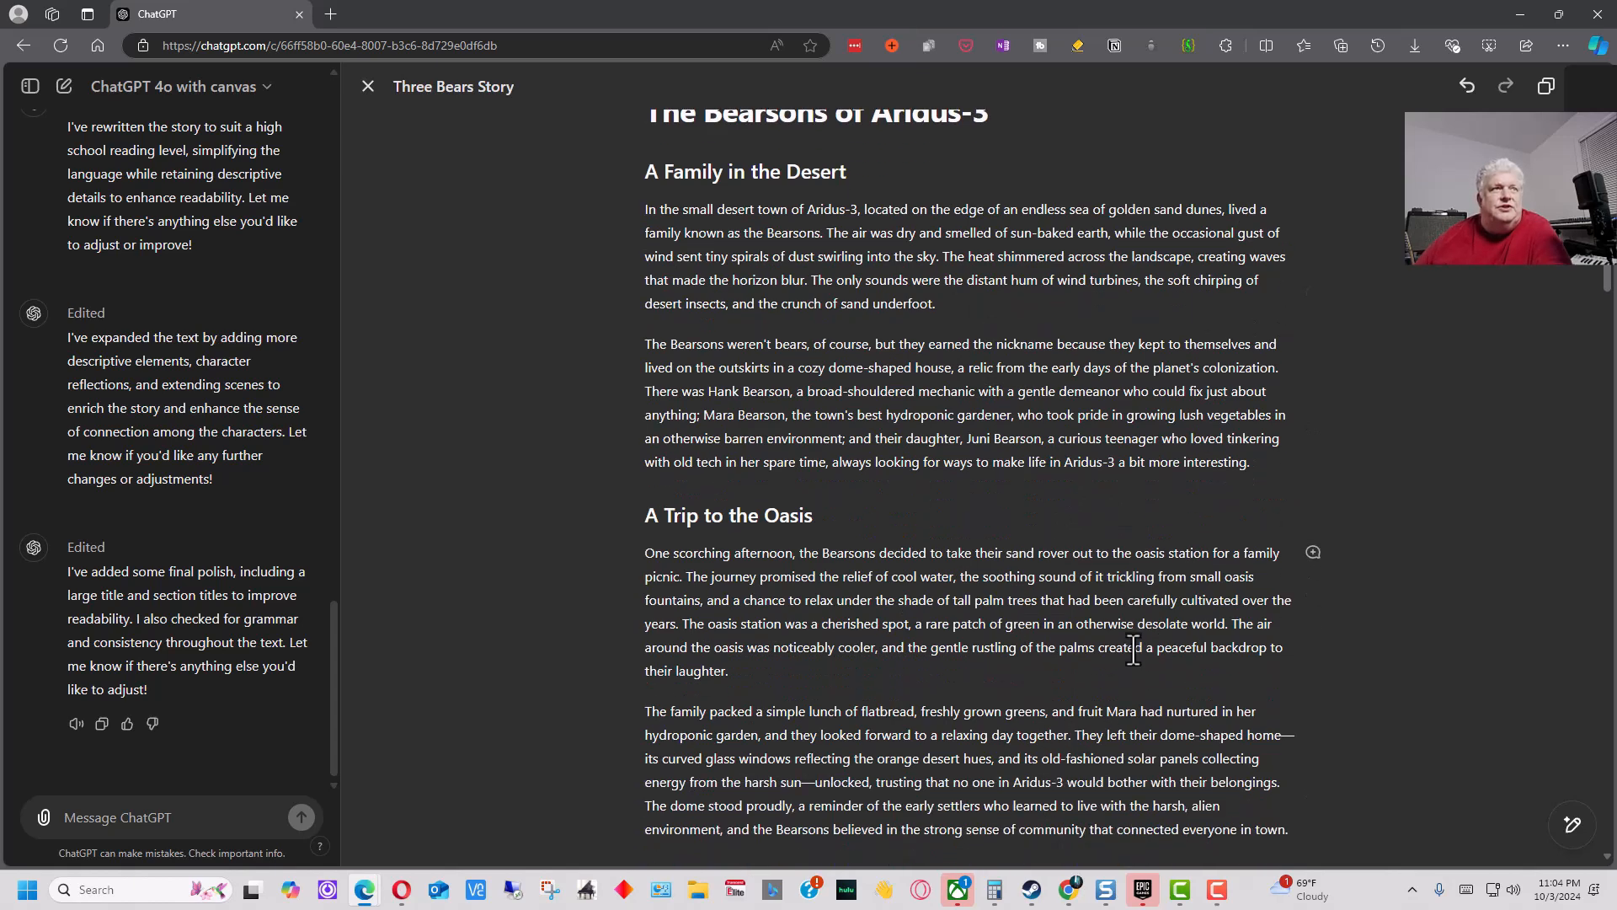
scroll(1128, 644, up, 1)
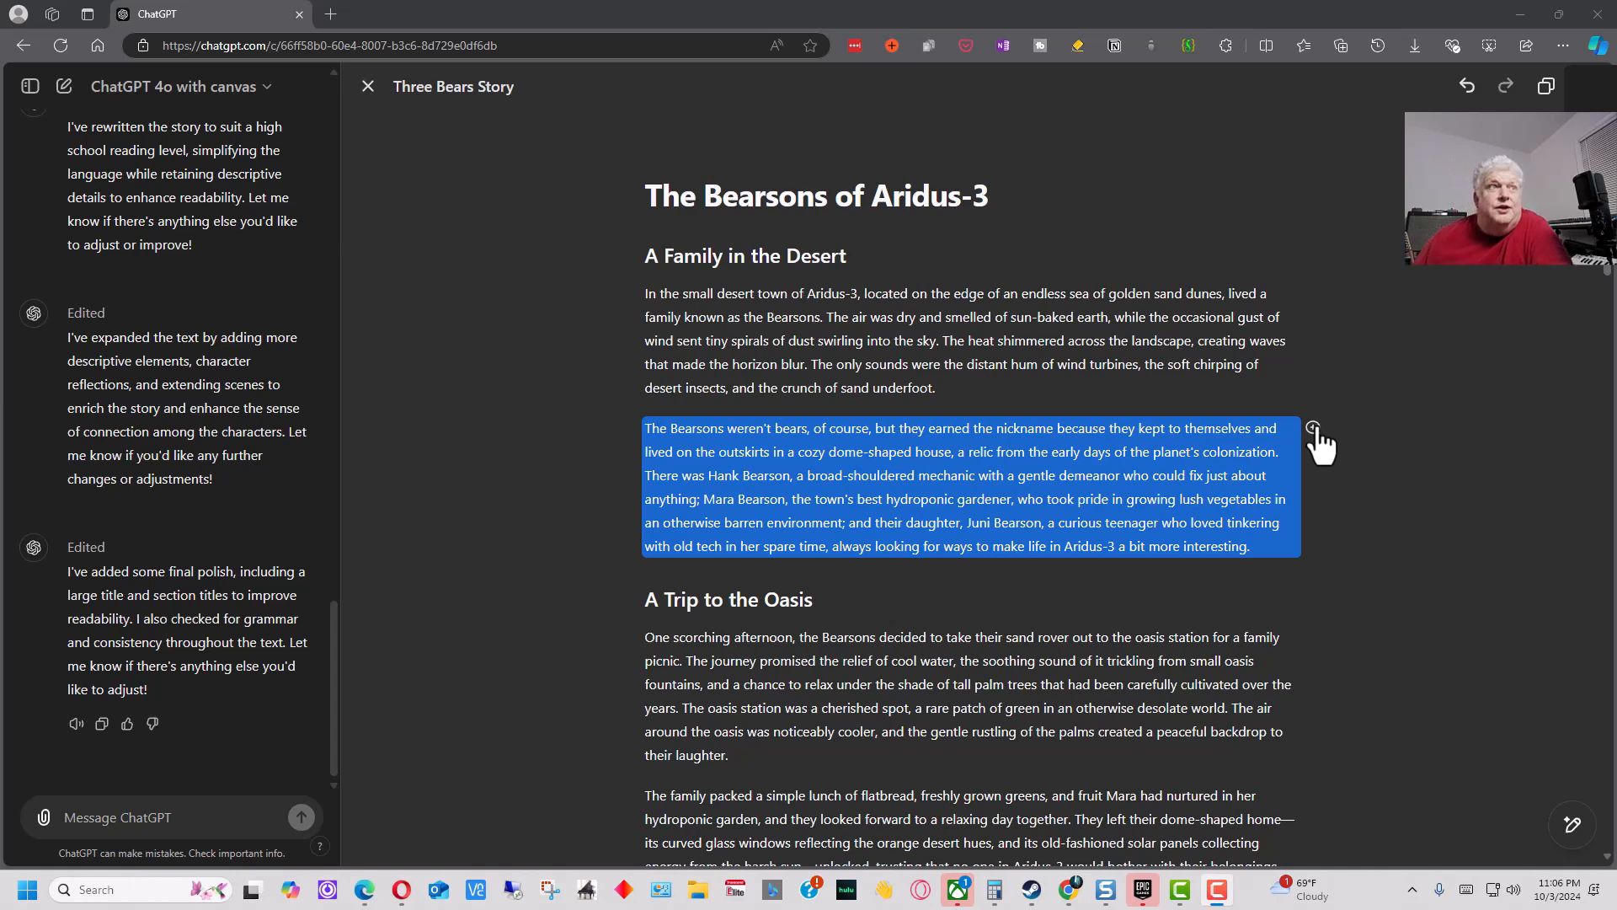
click(1196, 366)
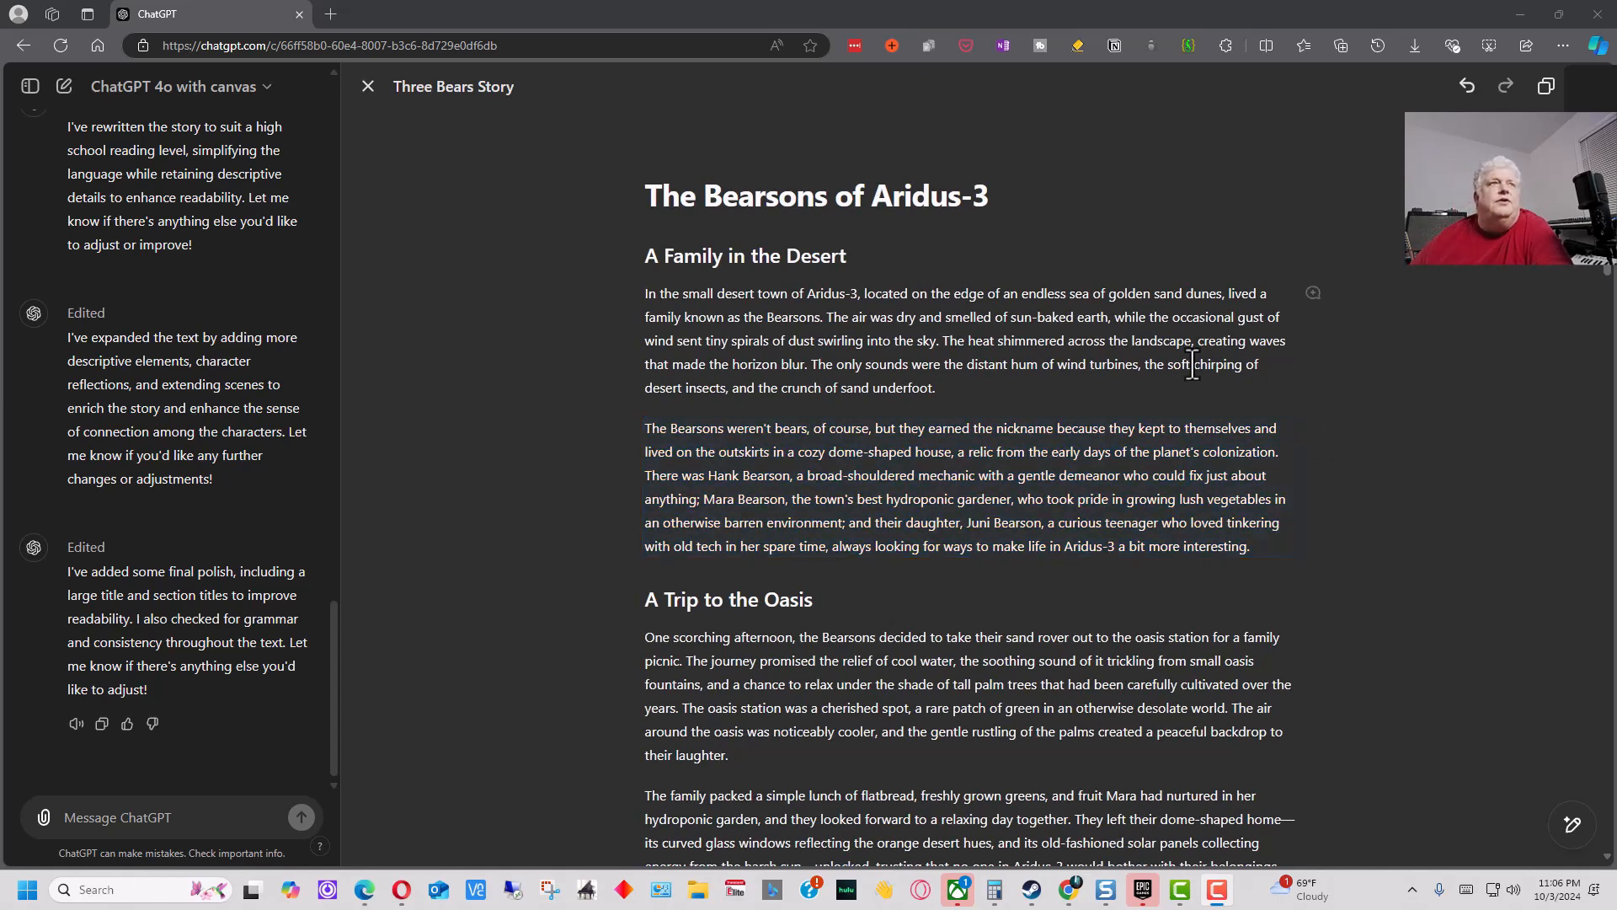